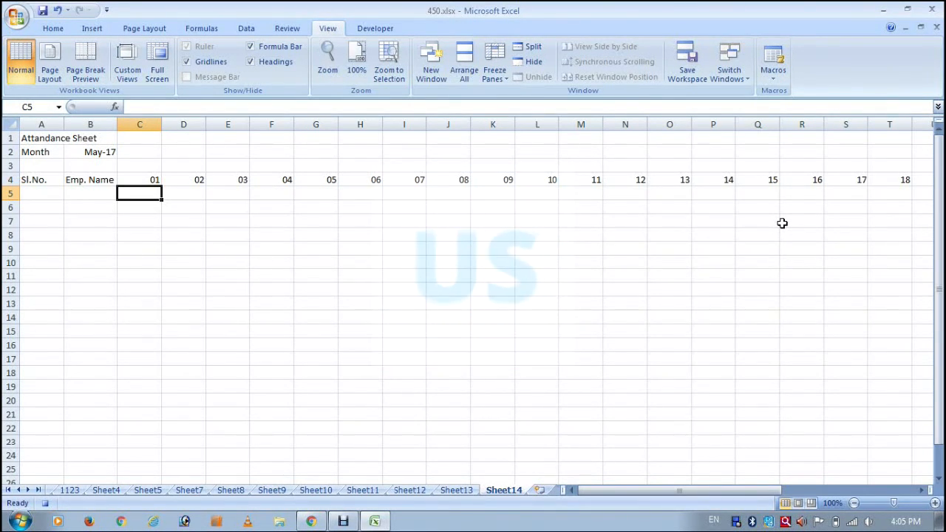
Enter =TEXT(C4,"ddd") in C5 and extend the selection along row 5 for the remaining weekday cells.
text(=TEXT()
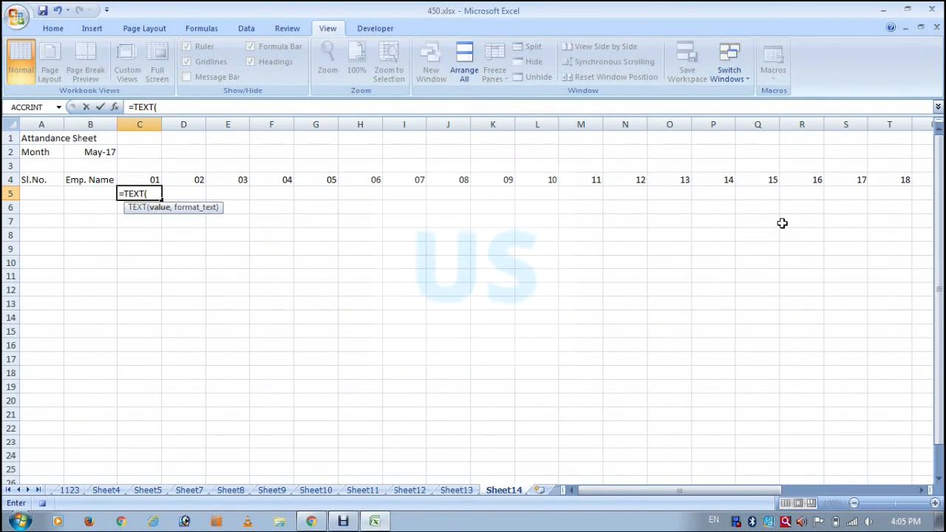
text(C4,"ddd"))
key(ctrl+Return)
key(shift+Right)
key(shift+Right)
key(shift+Right)
key(shift+Right)
key(shift+Right)
key(shift+Right)
key(shift+Right)
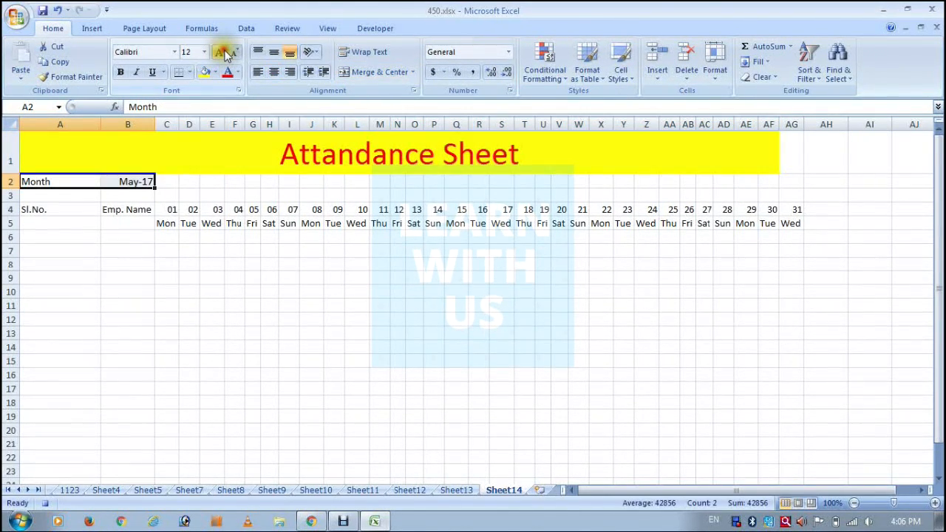
Give the Month label and its value in A2:B2 a black fill and white font.
click(204, 72)
click(214, 71)
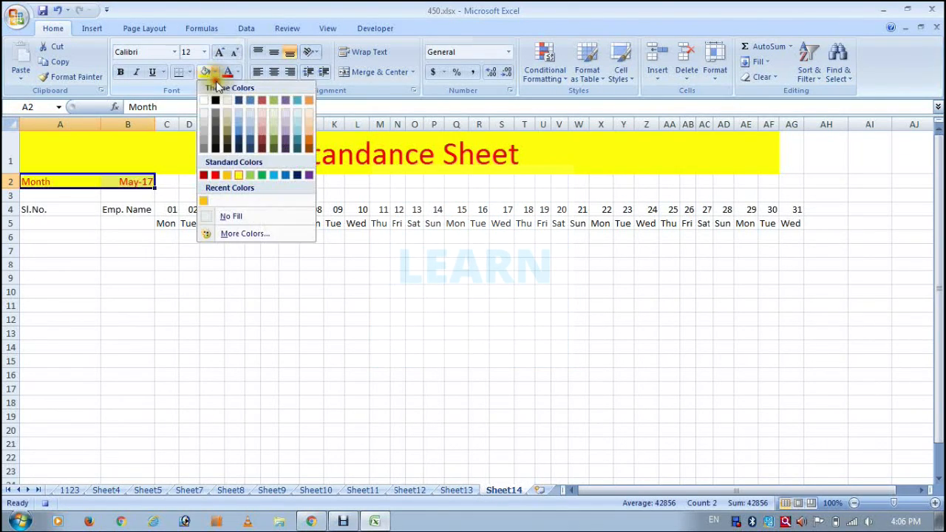
click(216, 100)
click(237, 73)
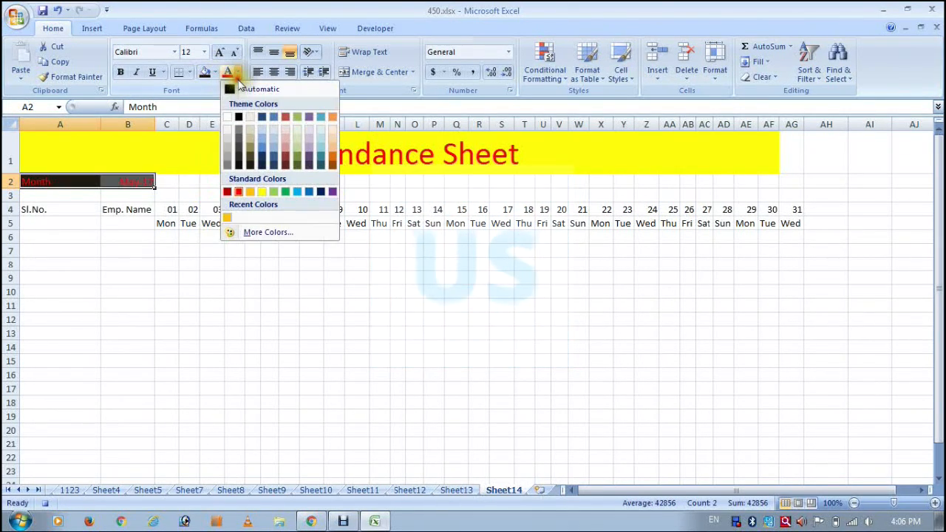
click(227, 116)
click(166, 251)
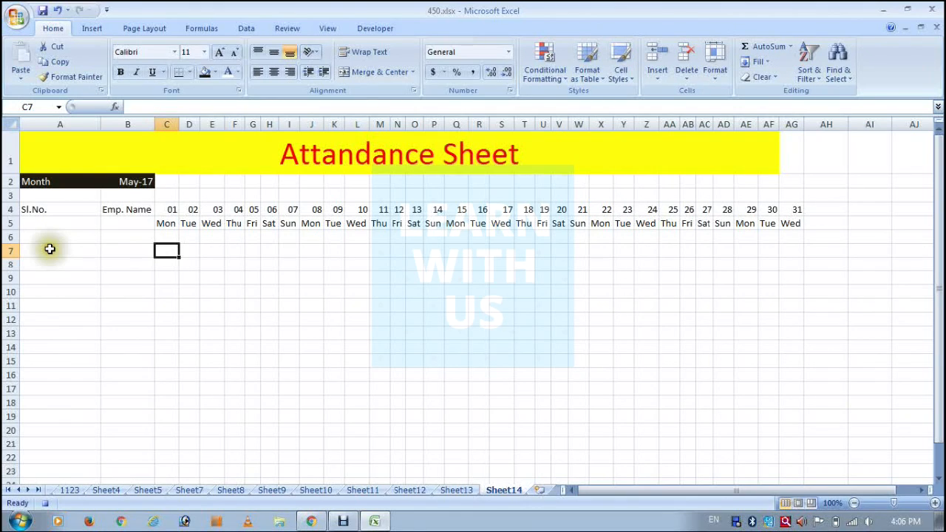
Merge and center the Sl.No. heading across A4:A5 and the Emp. Name heading across B4:B5.
drag(36, 212, 57, 226)
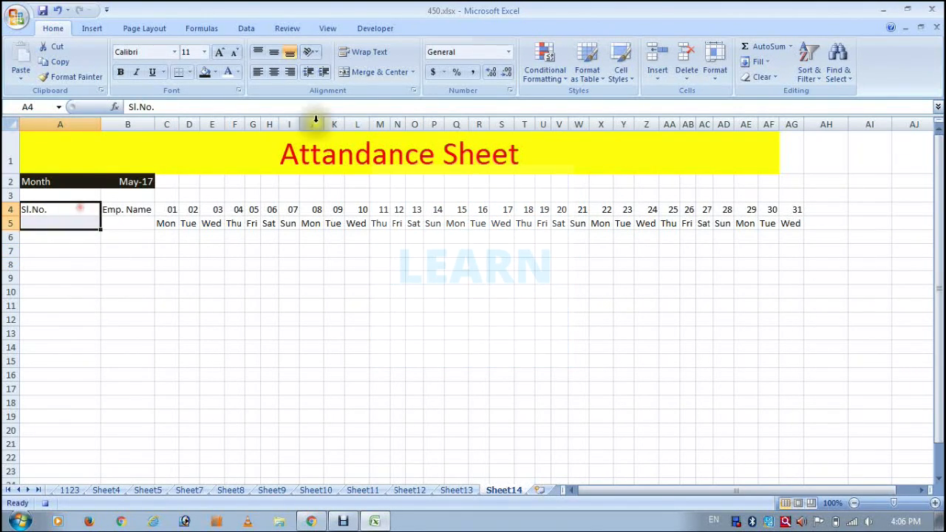
click(366, 72)
drag(143, 209, 142, 224)
click(370, 71)
Center the header cells A4:AG5 both vertically and horizontally and apply all borders to them.
drag(59, 212, 794, 224)
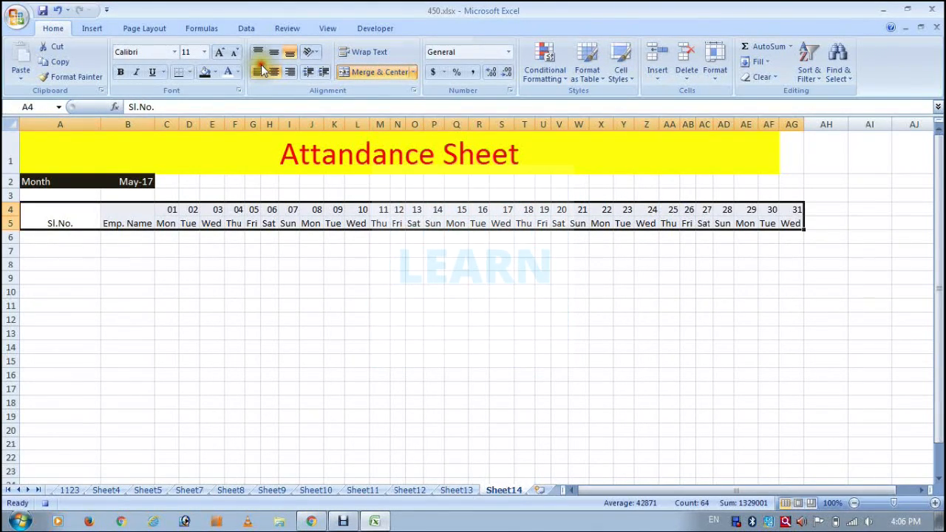
click(274, 52)
click(274, 73)
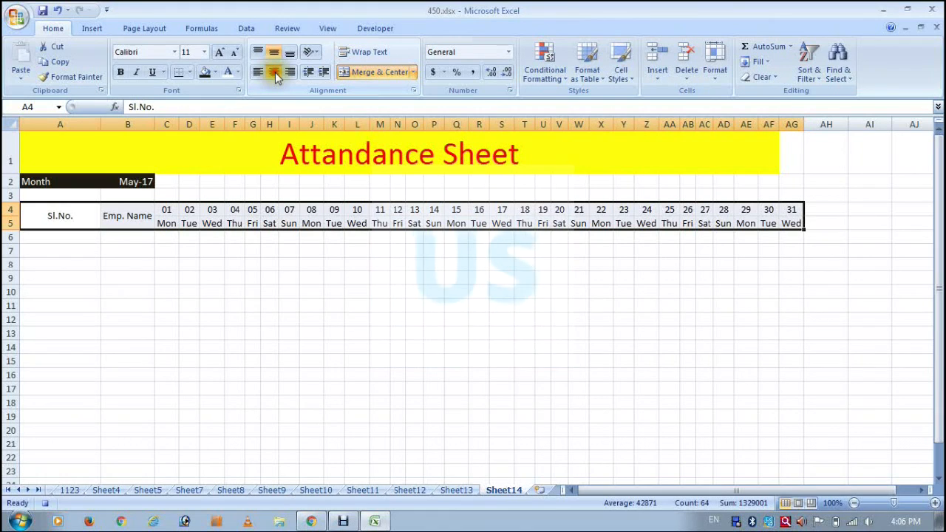
click(189, 72)
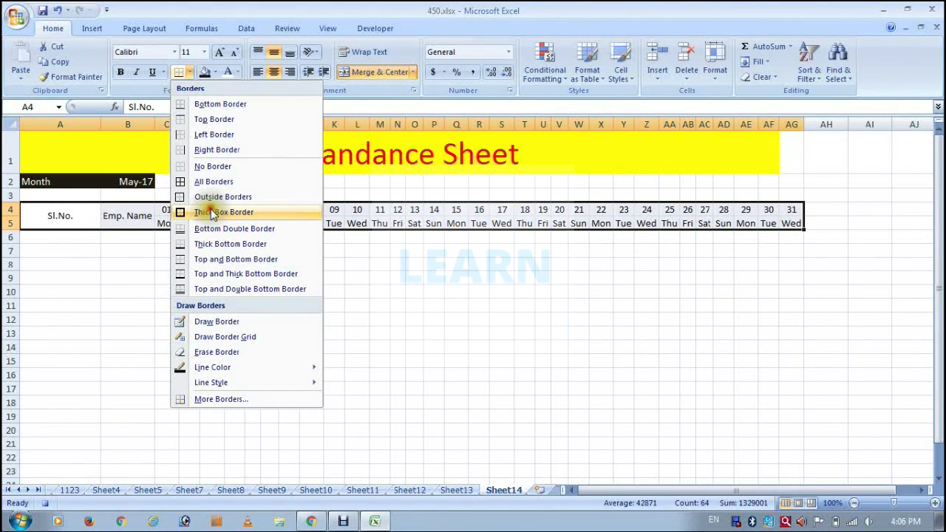
click(212, 212)
key(Down)
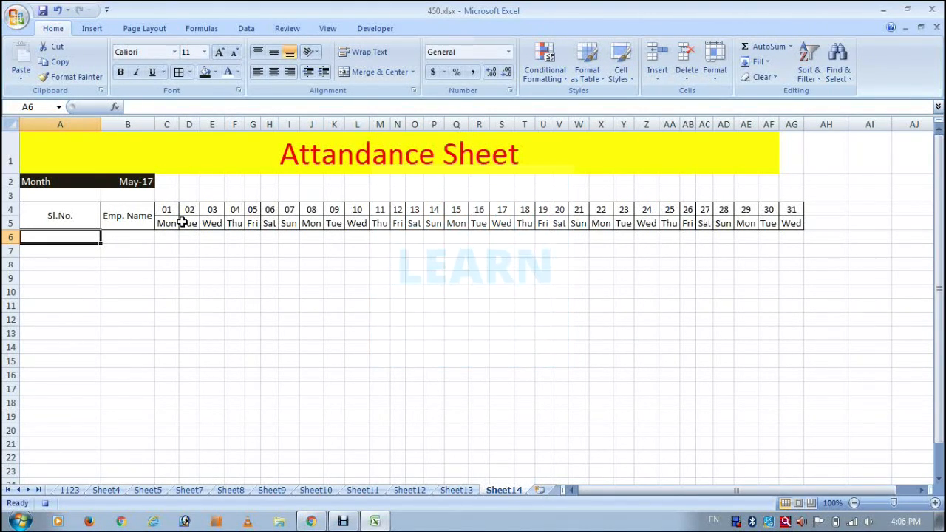
Enter 1 in A6 and fill the formula =IF(ISBLANK(B7)," ",A6+1) from A7 down the Sl.No. column.
text(1)
key(Return)
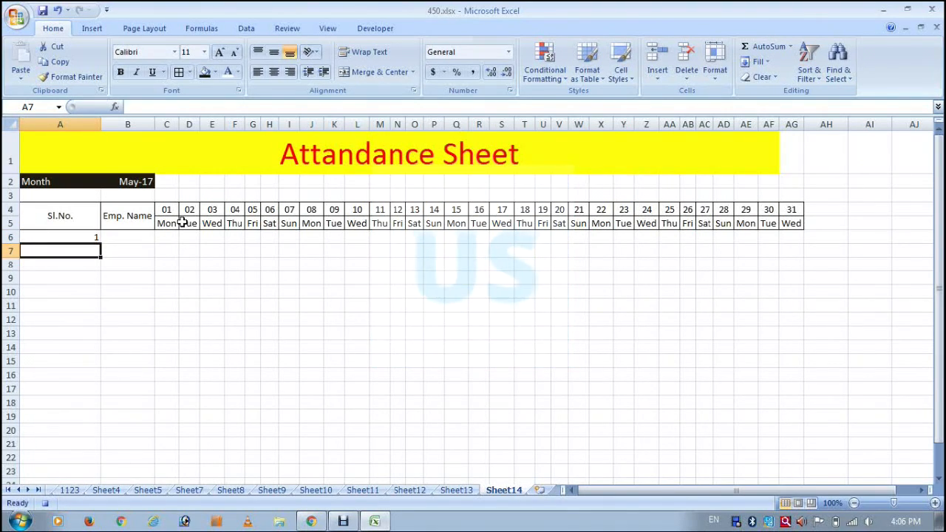
text(=)
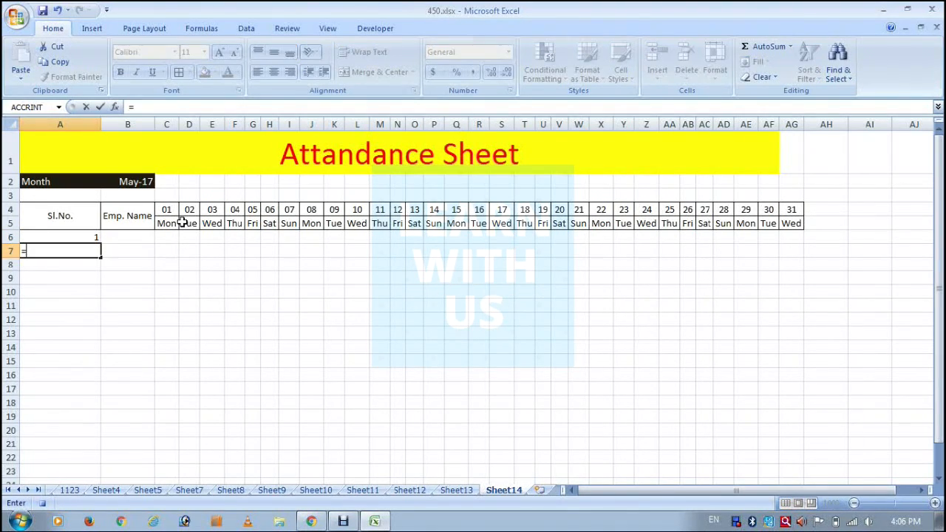
text(IF()
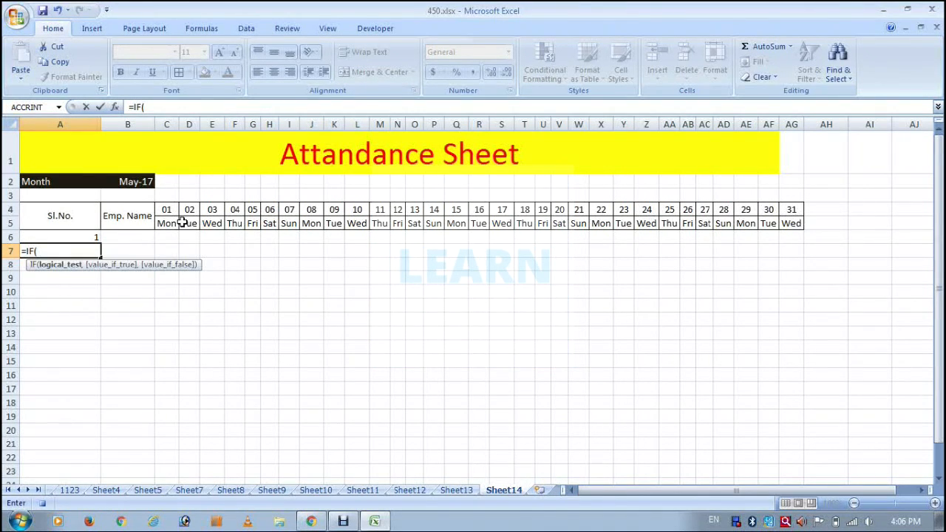
text(is)
key(Tab)
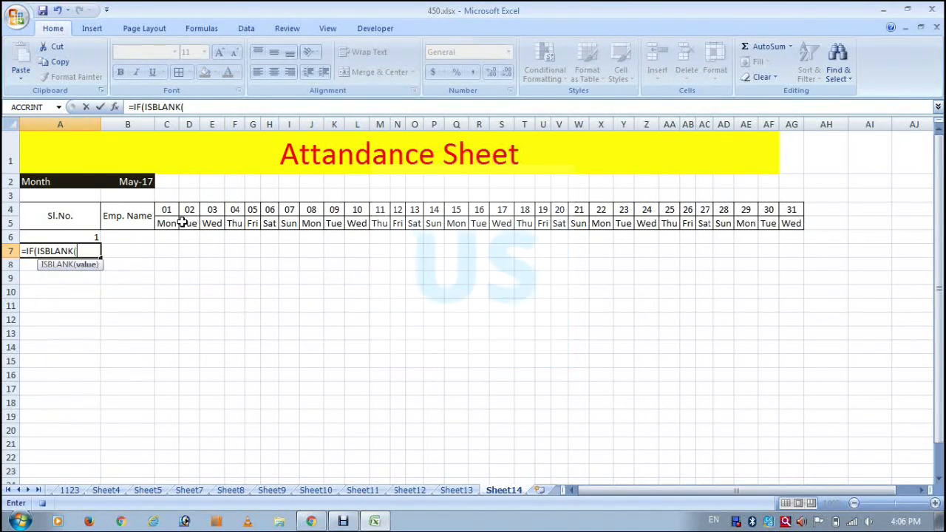
key(Right)
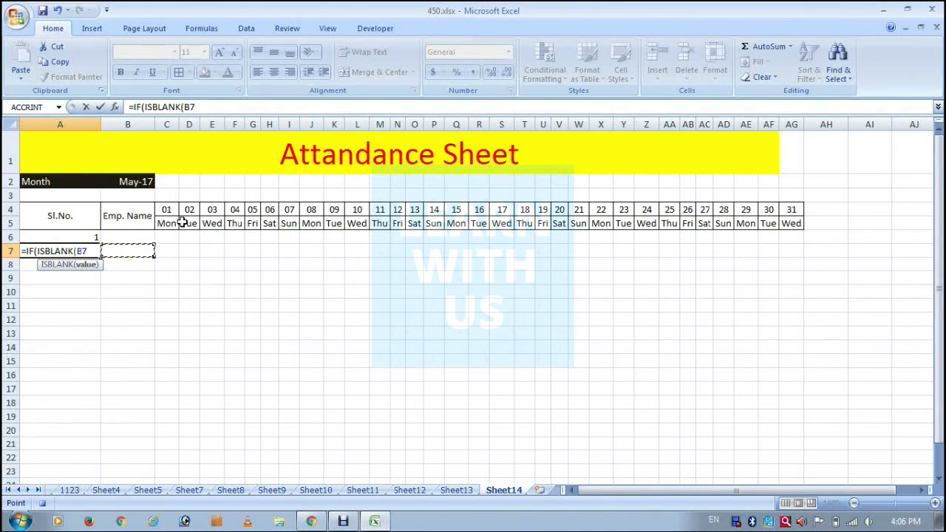
text(),)
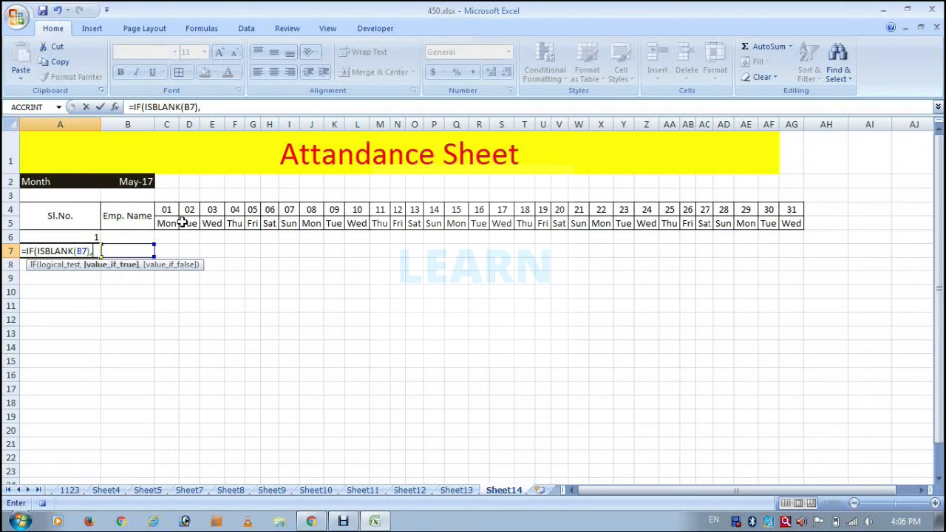
text(" ",A6+1)
key(Return)
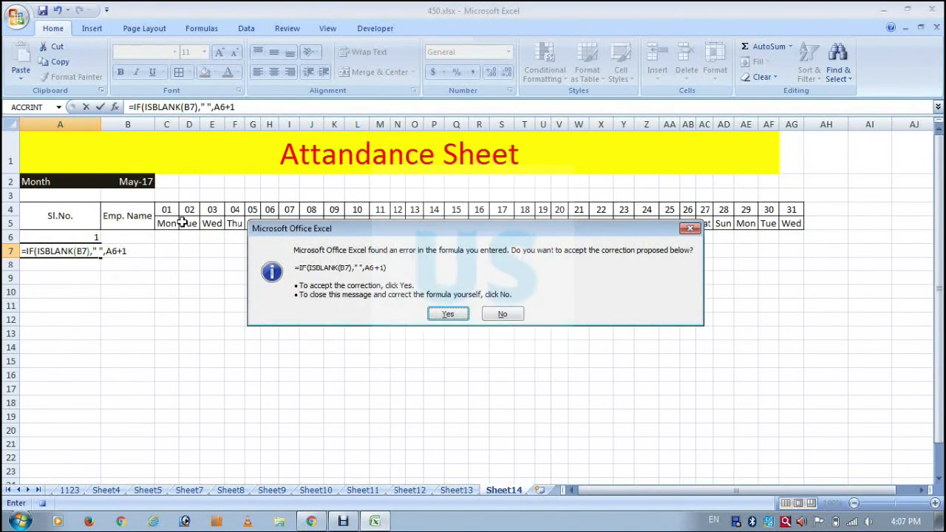
key(Return)
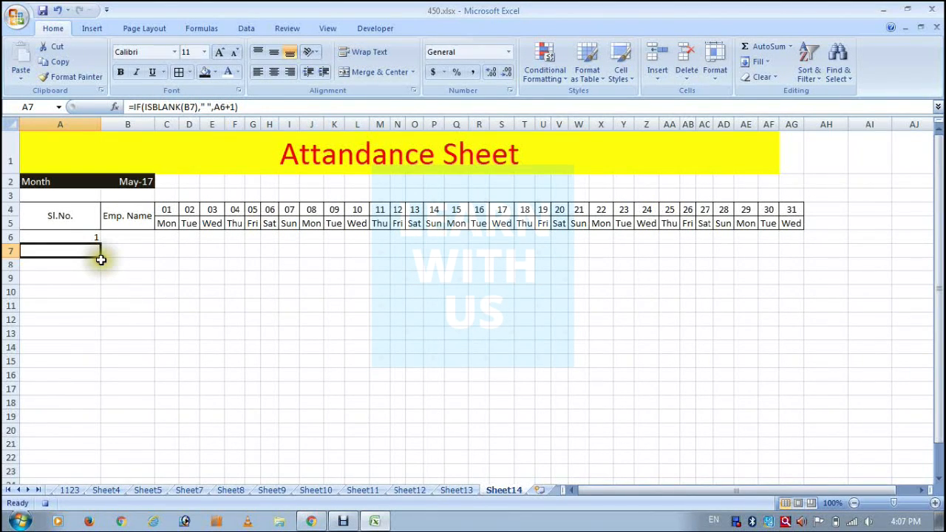
drag(100, 259, 104, 458)
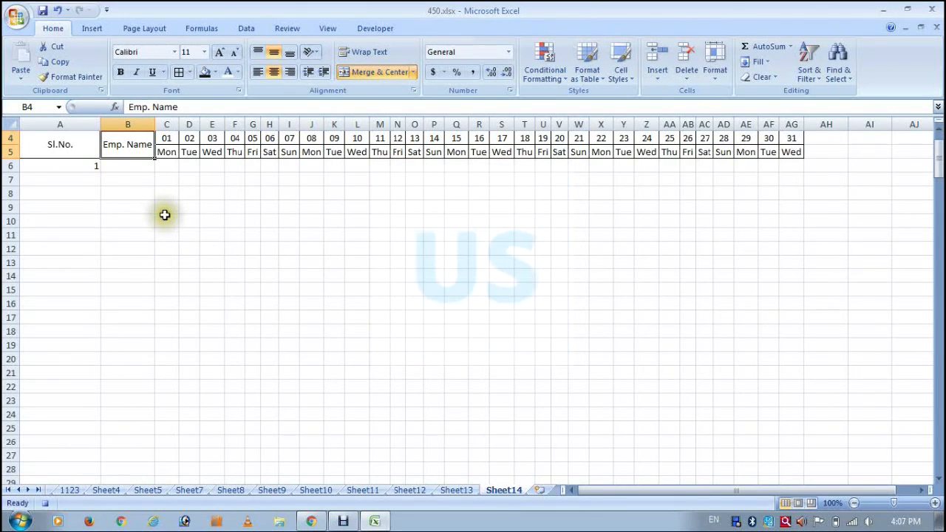
Enter the first four employee names in B6:B9 under the Emp. Name heading.
key(Down)
text(A)
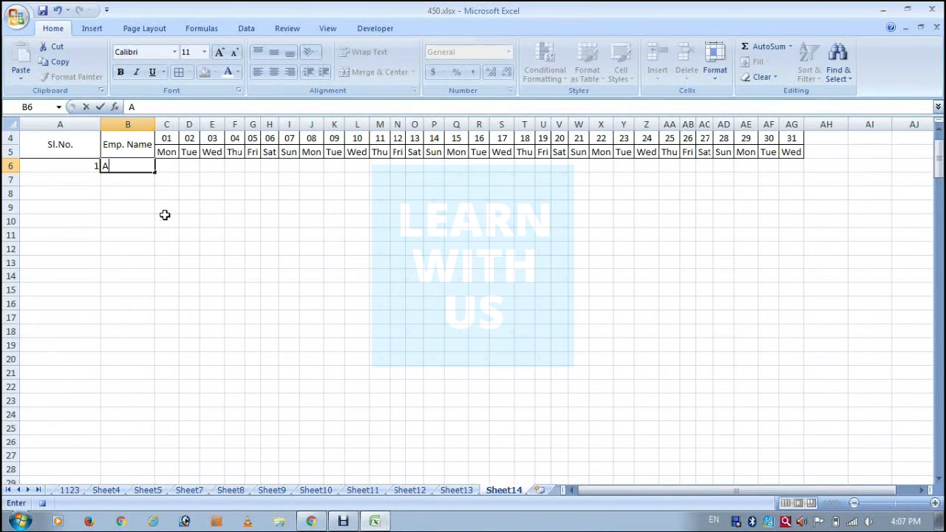
text(JAY)
key(Return)
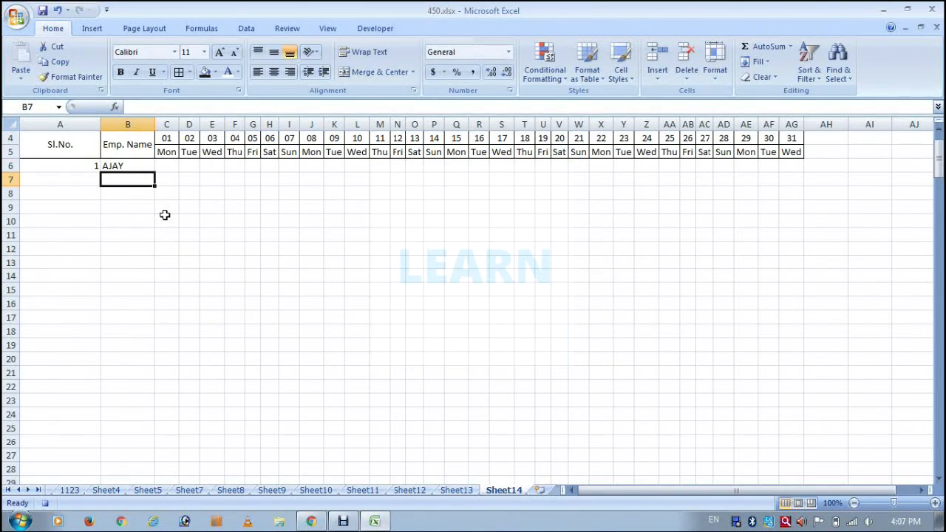
text(PRAVEEN)
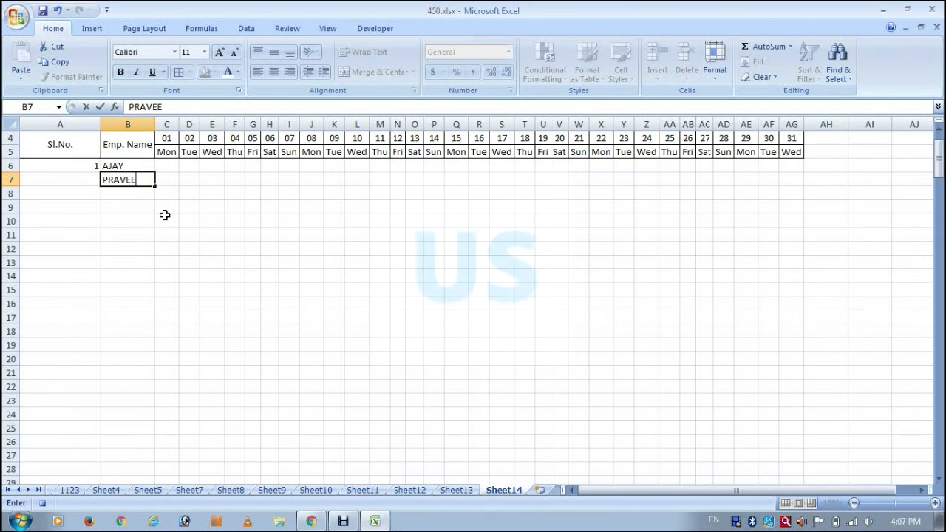
key(Return)
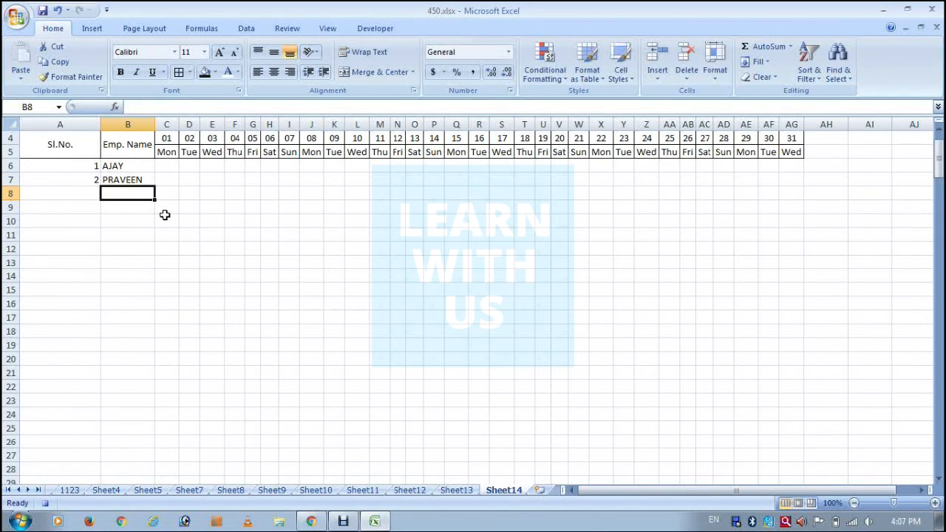
text(VIJ)
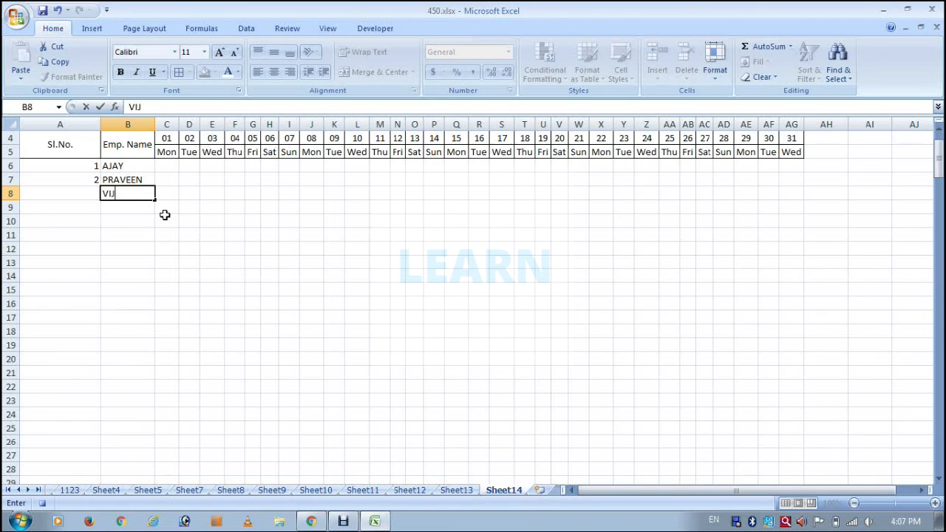
text(AY)
key(Return)
text(UMESH)
key(Return)
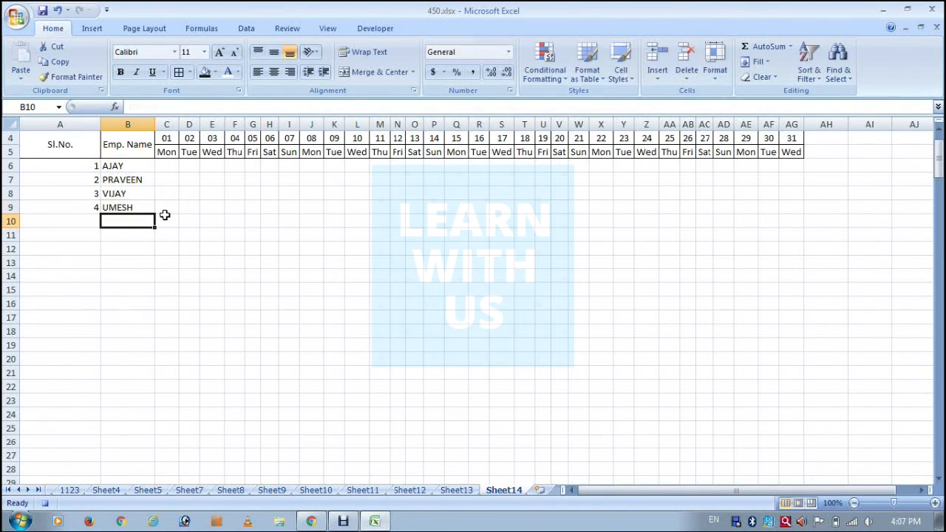
Add four more employee names in B10:B13 to continue the list.
text(RAVI)
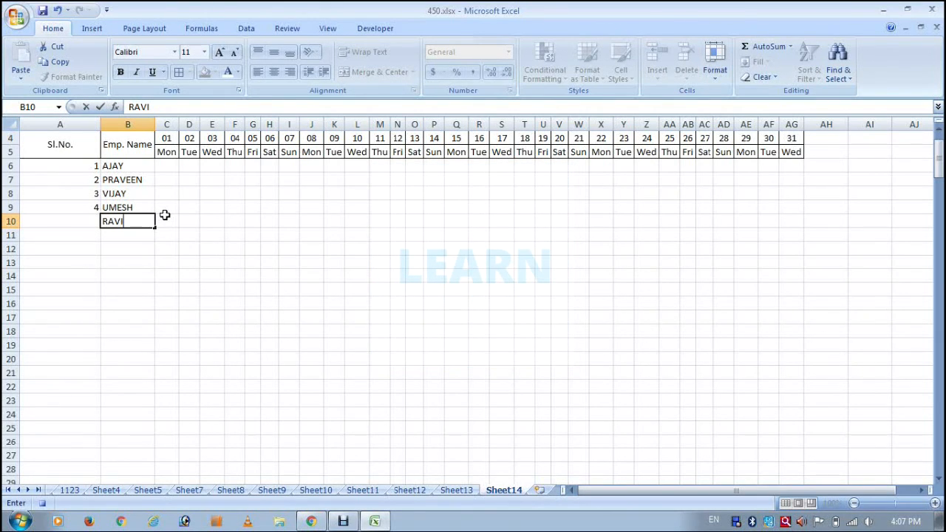
key(Return)
text(OM)
key(Return)
text(KARAN)
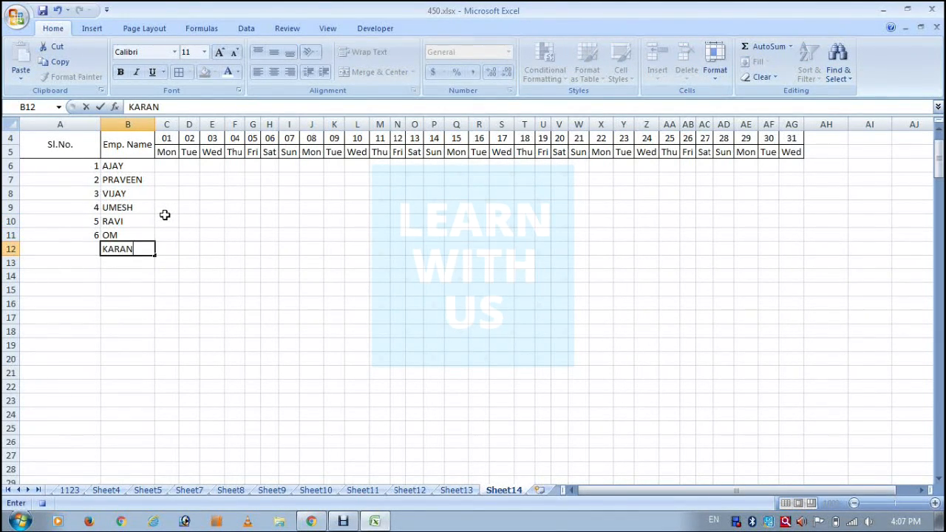
key(Return)
text(MANOJ)
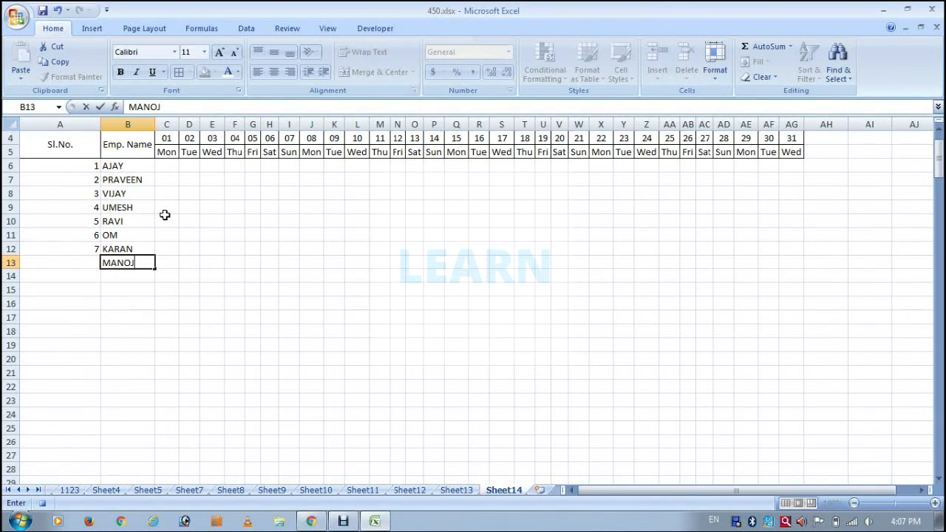
key(Return)
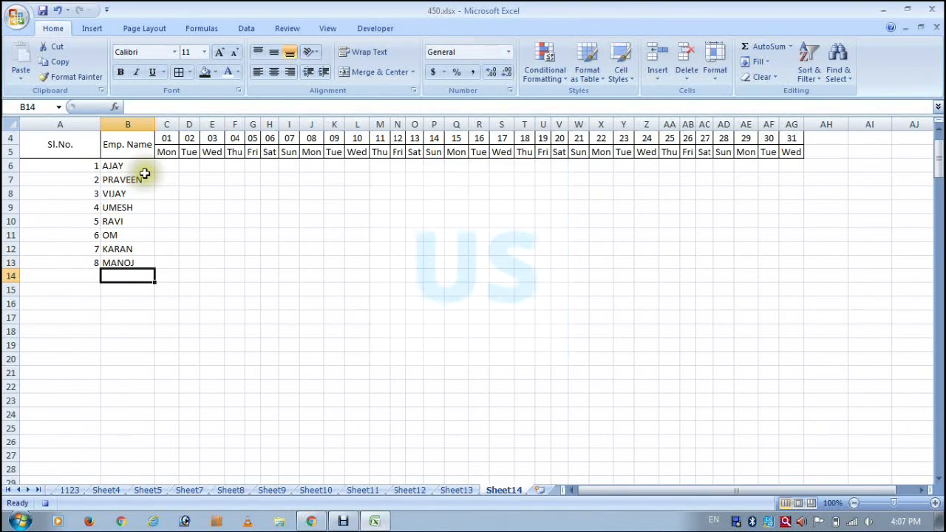
Copy the employee names from B6:B13 repeatedly into the rows below to lengthen the Emp. Name list.
drag(144, 172, 122, 258)
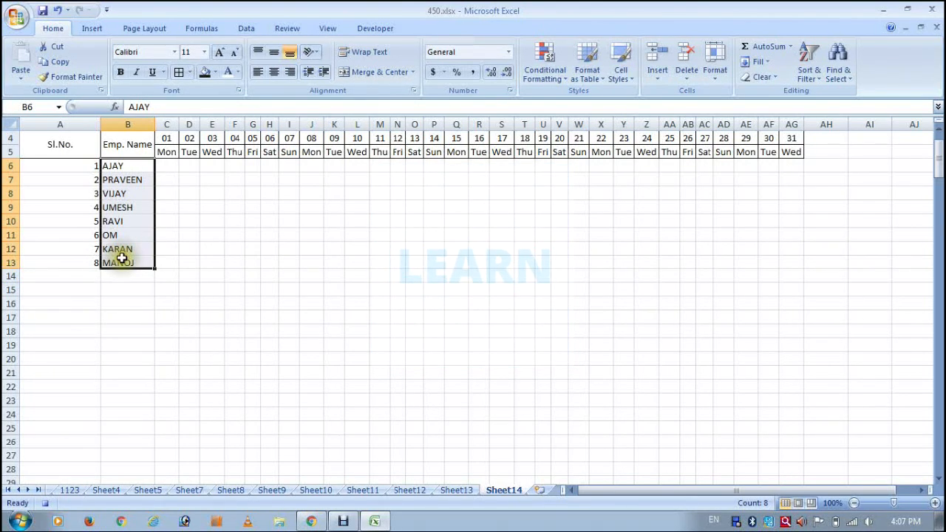
drag(122, 256, 122, 365)
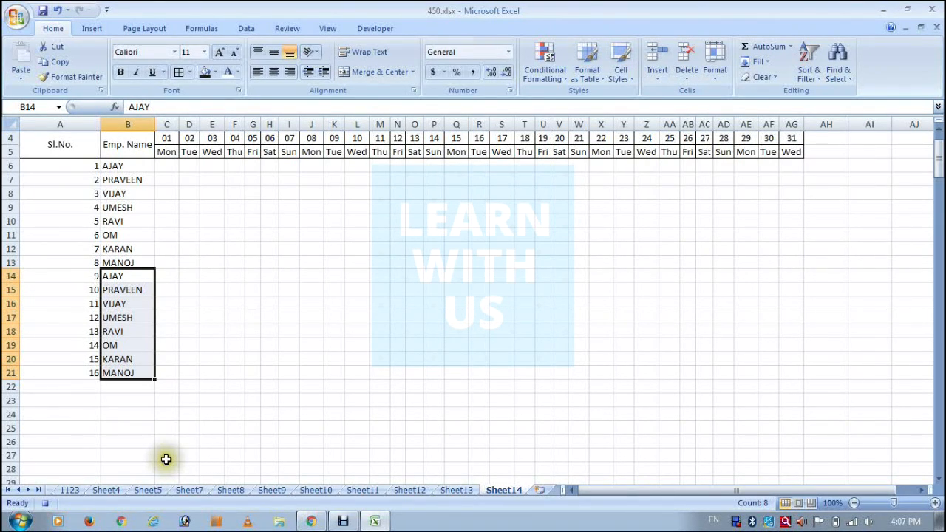
key(ctrl+c)
click(150, 396)
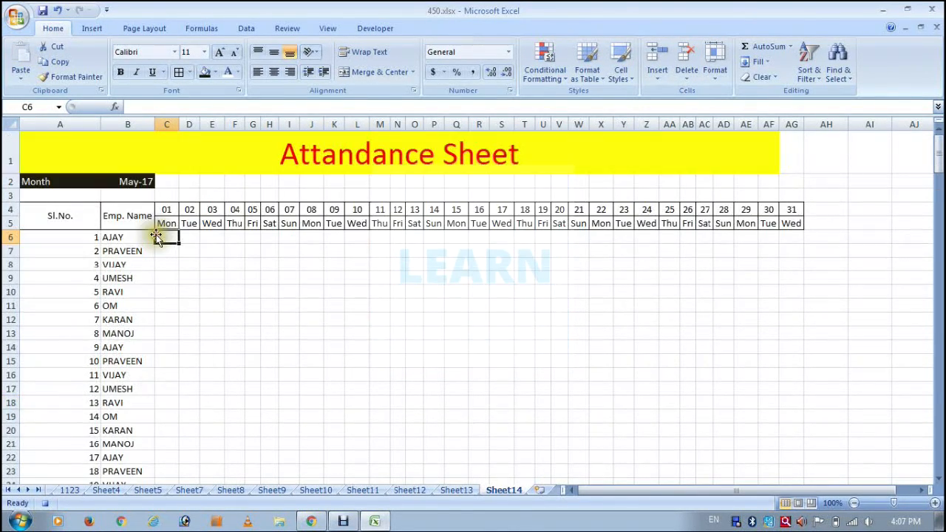
scroll(156, 391, up, 3)
click(157, 236)
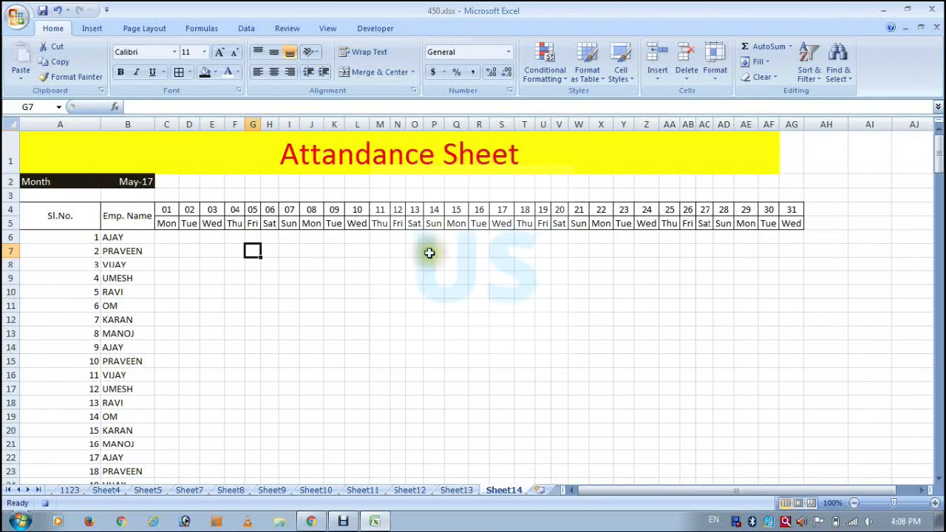
click(416, 237)
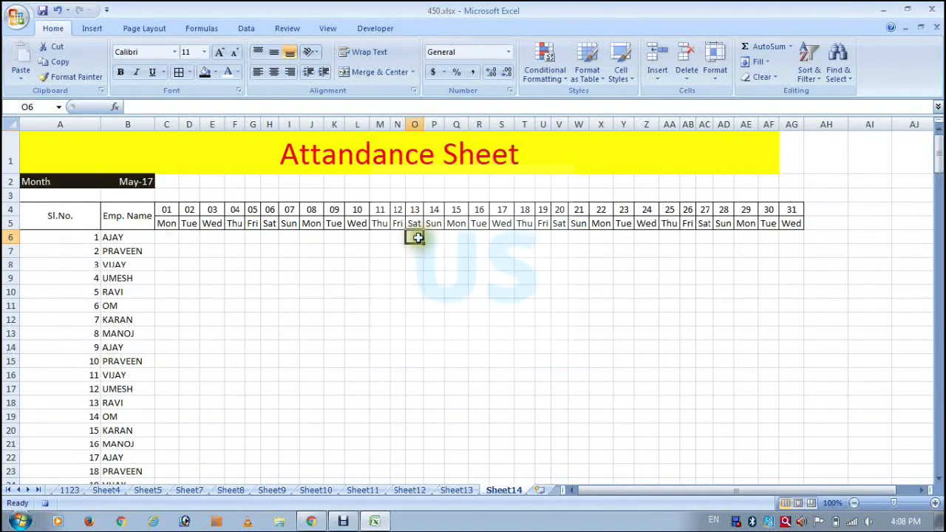
Start a new conditional formatting rule for cell C6 that uses a formula to determine which cells to format.
click(159, 242)
click(544, 65)
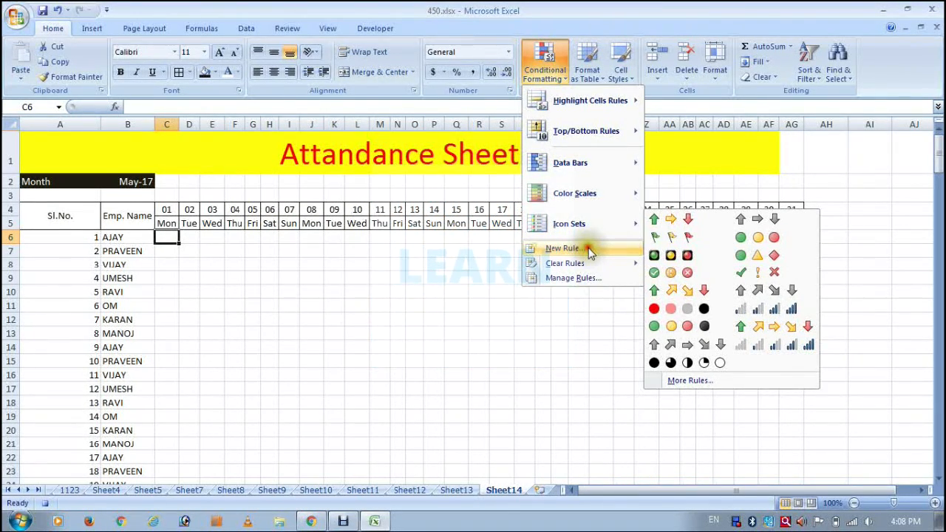
click(588, 247)
click(456, 269)
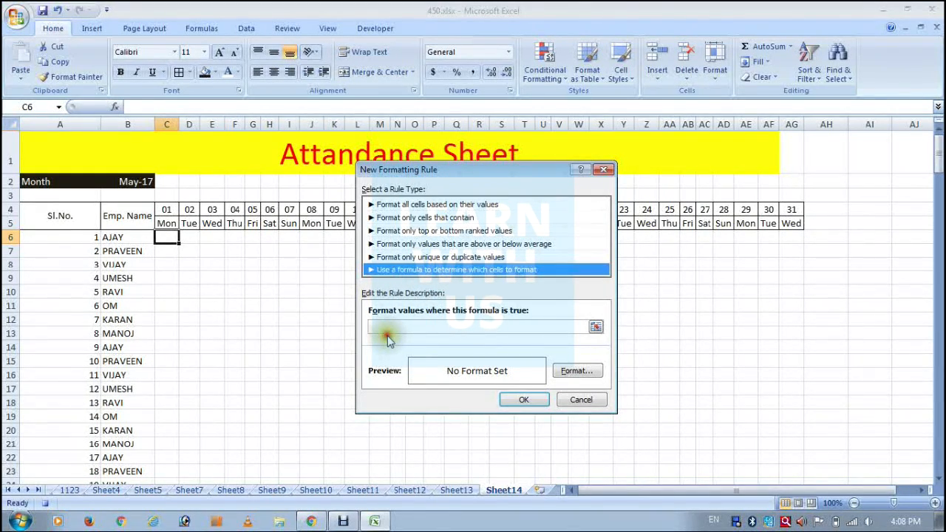
Enter =OR($C$5="Sat",$C$5="Sun") as the formula of the new formatting rule.
click(389, 327)
text(=OR()
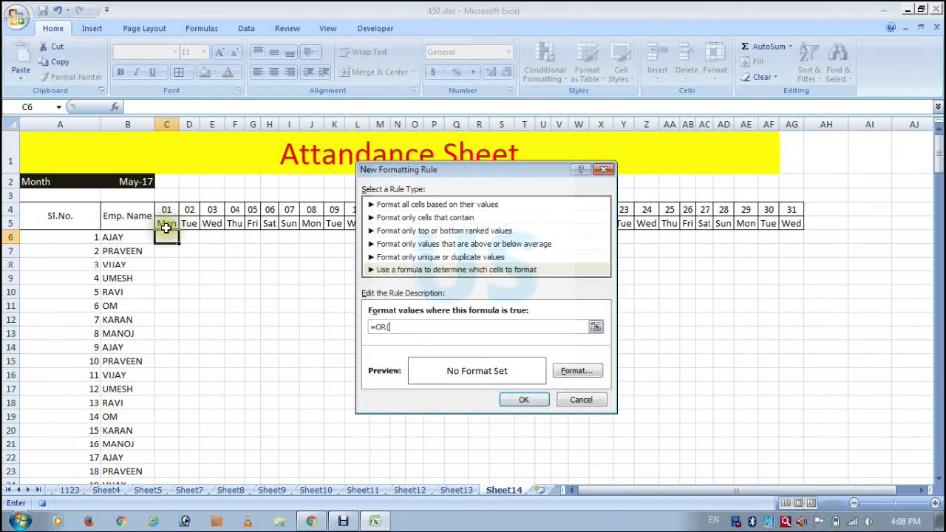
click(166, 225)
text(=)
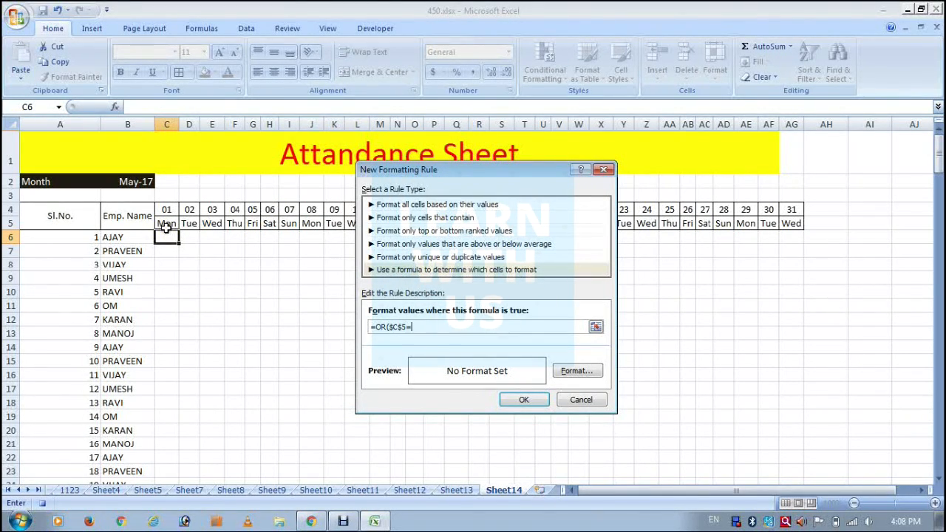
text("sAT)
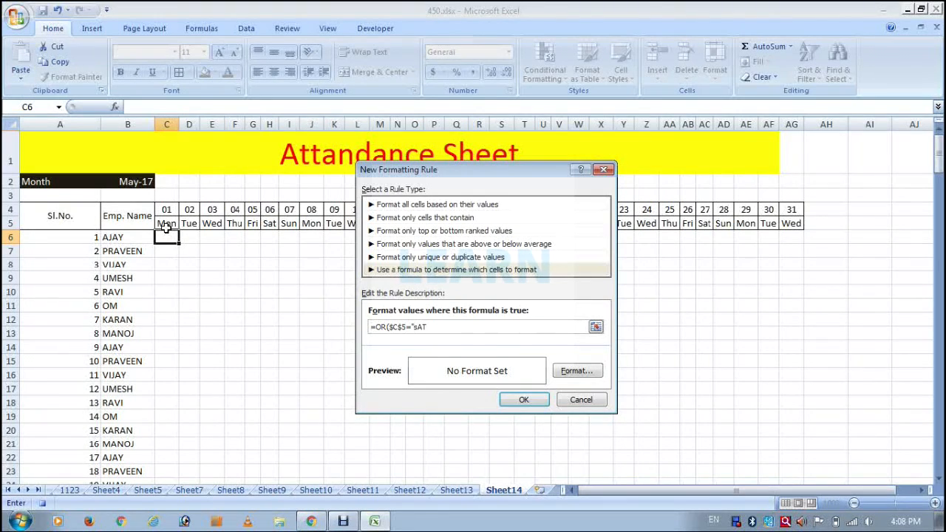
key(BackSpace)
key(BackSpace)
key(BackSpace)
text(Sat)
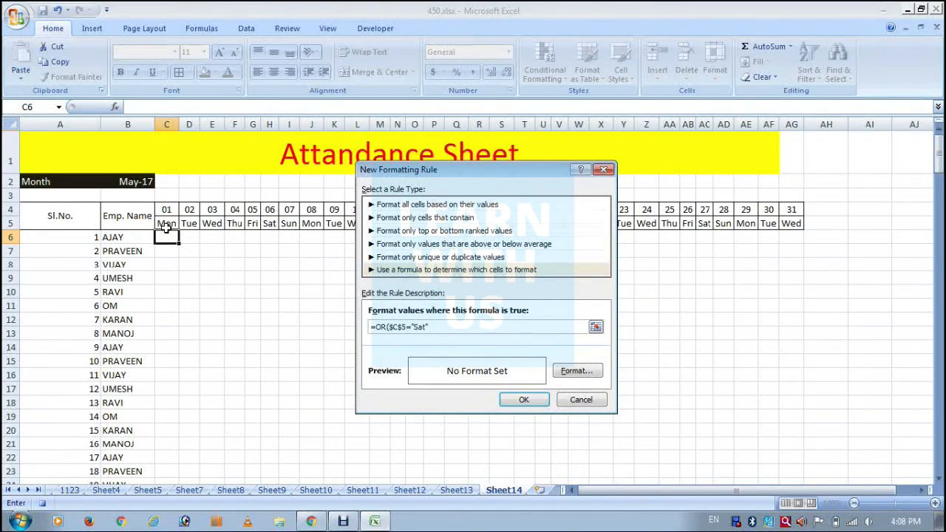
text(",)
click(166, 228)
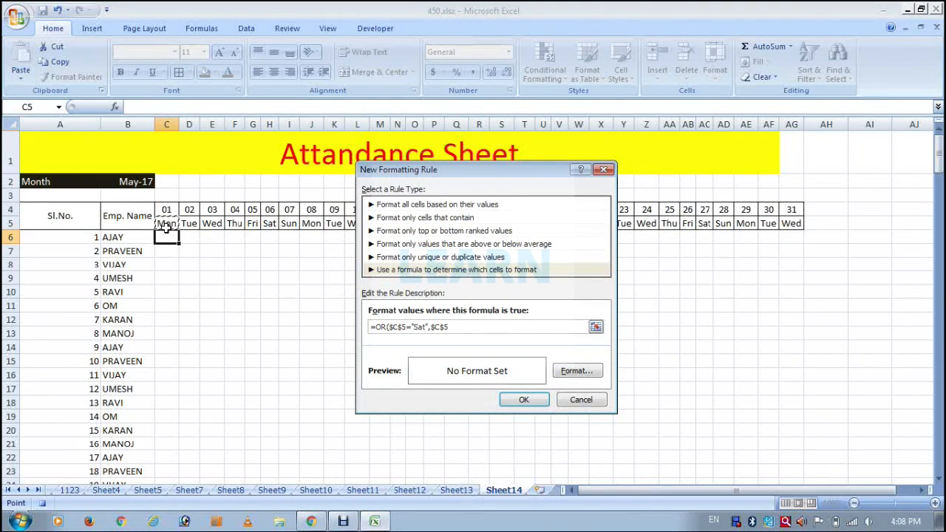
text(=)
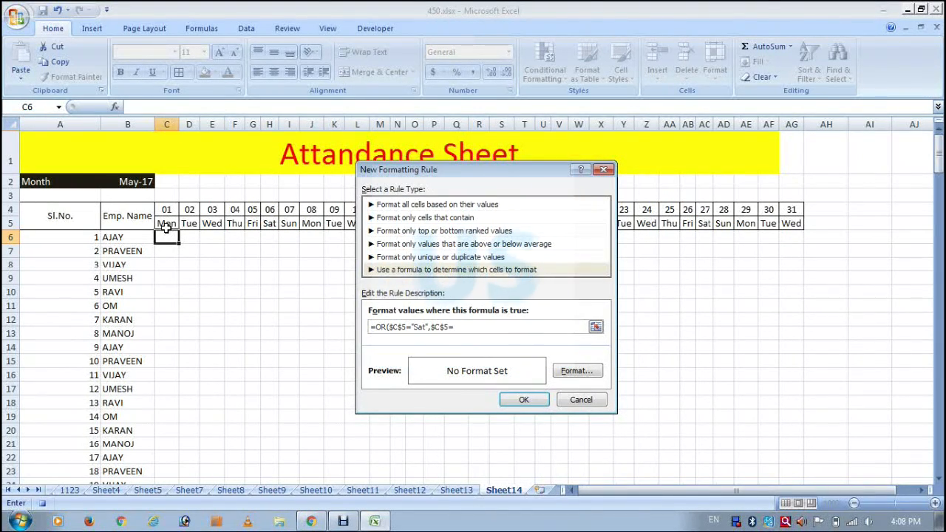
text("Sun"))
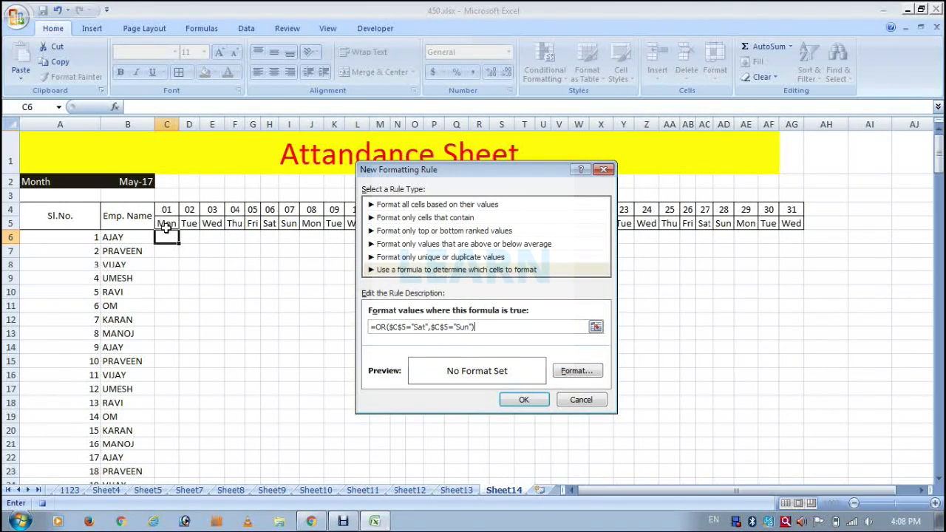
Give the rule a red fill and apply it with the formula changed to =OR(C$5="Sat",C$5="Sun").
click(575, 371)
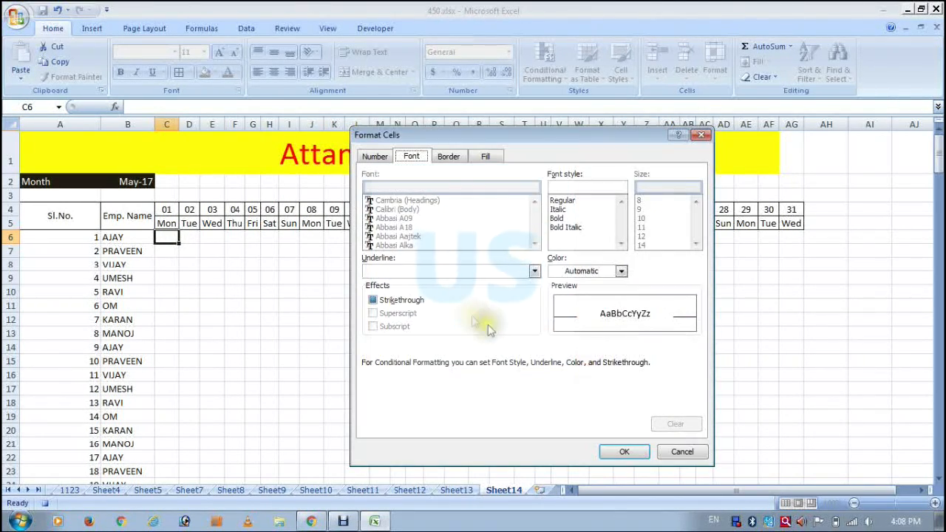
click(485, 157)
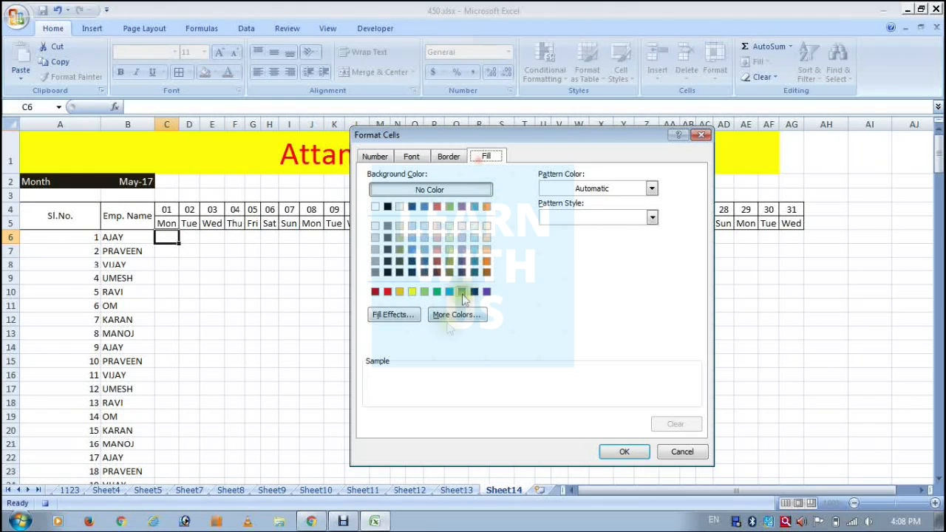
click(387, 291)
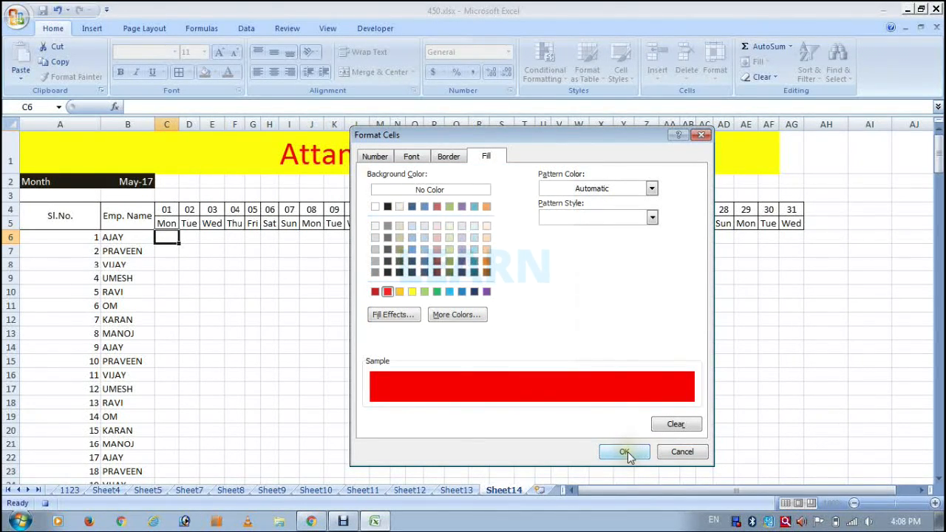
click(624, 452)
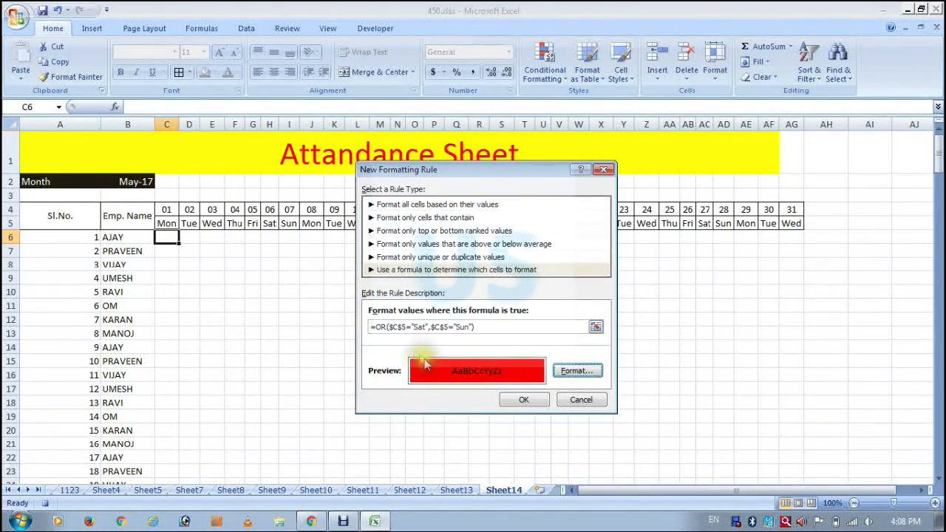
click(393, 326)
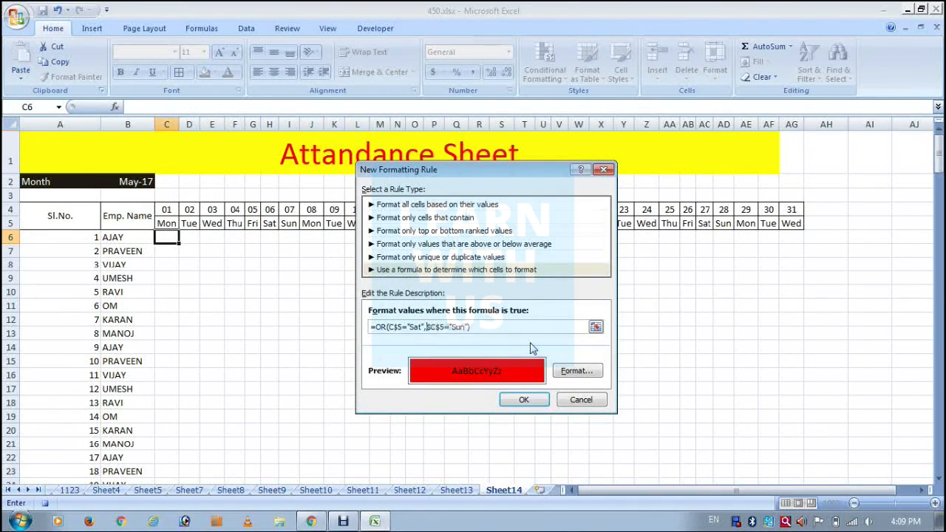
click(524, 400)
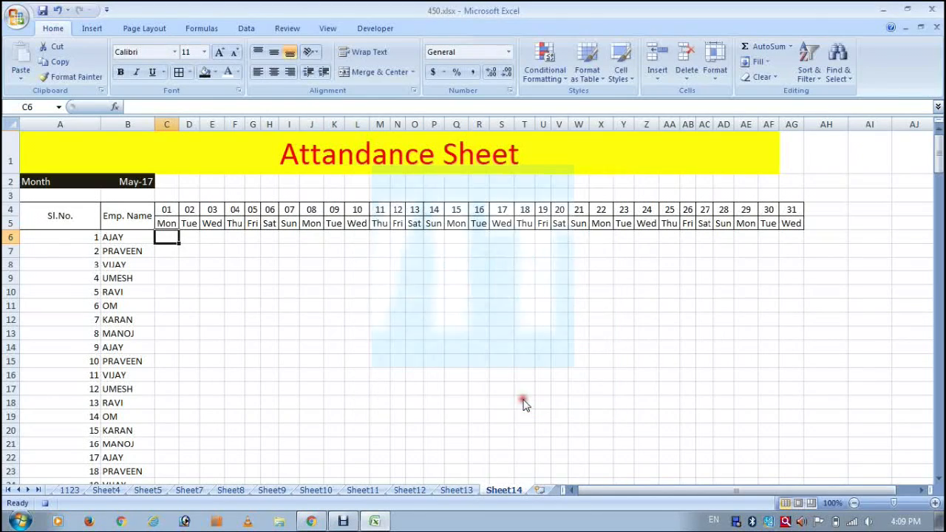
Copy the formatting of C6 across the whole attendance grid C6:AG29 with Format Painter.
click(83, 78)
mouse_move(164, 237)
mouse_down()
mouse_move(760, 332)
mouse_move(781, 382)
mouse_move(785, 490)
mouse_move(781, 420)
mouse_up()
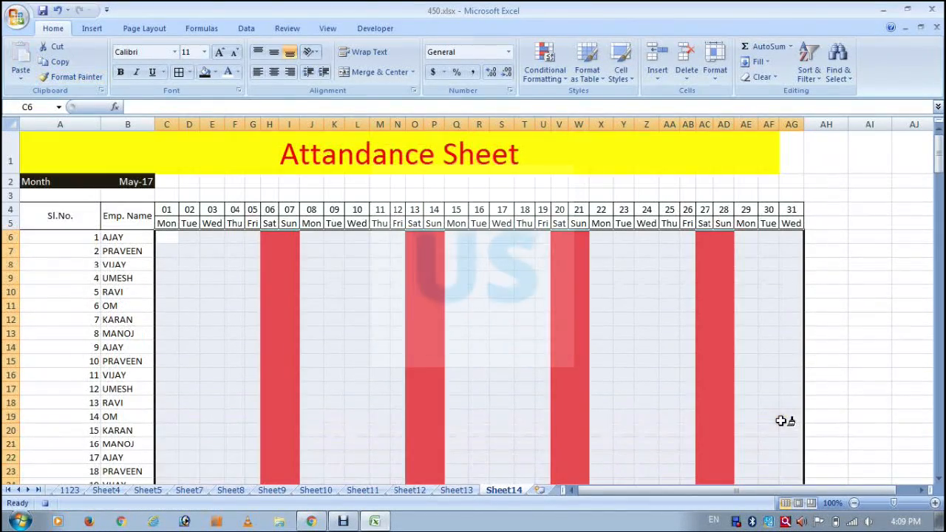
click(283, 234)
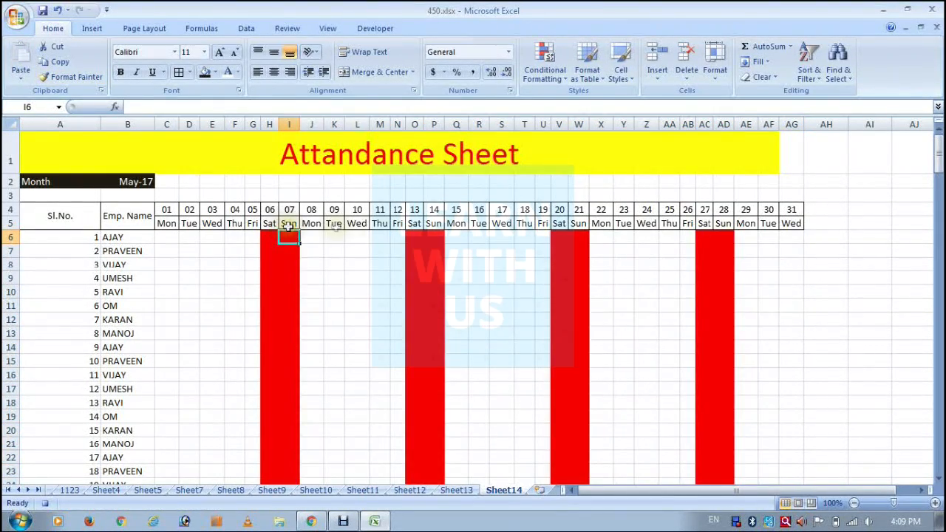
scroll(447, 305, down, 4)
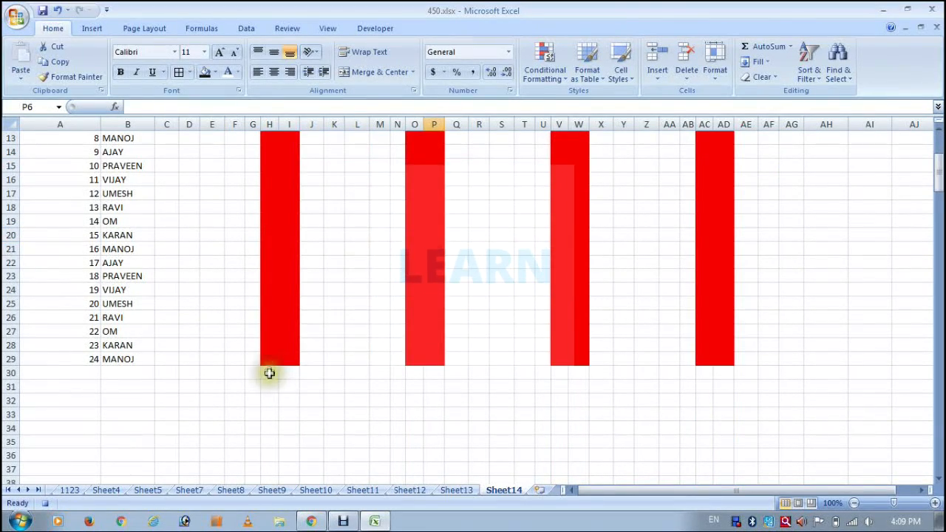
scroll(682, 278, up, 4)
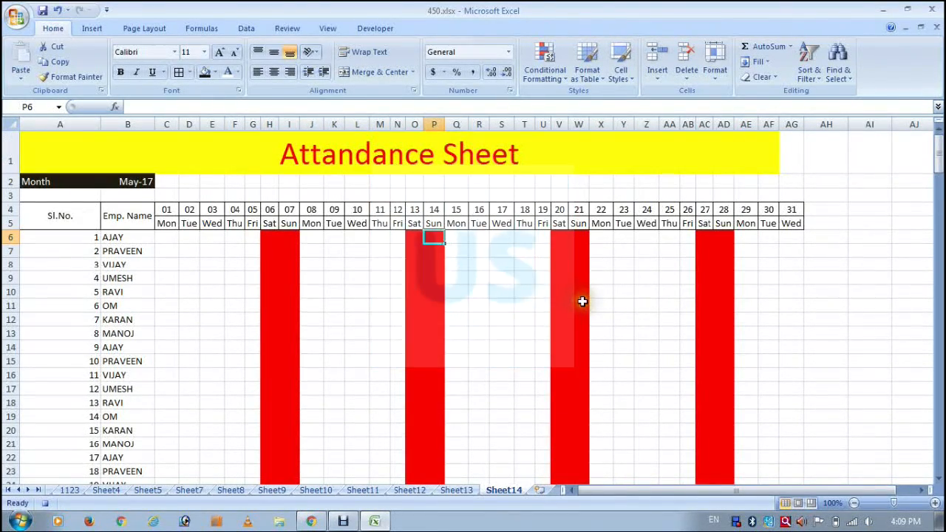
drag(72, 227, 772, 174)
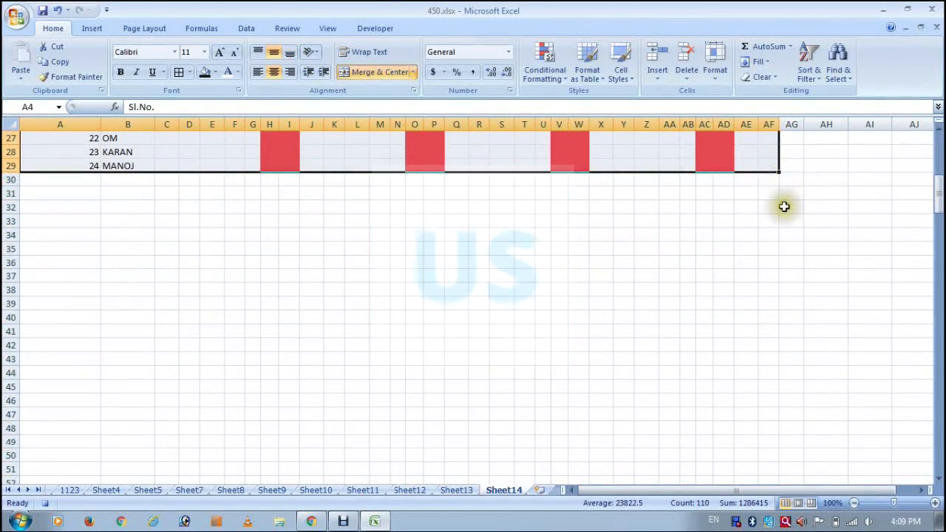
scroll(802, 243, up, 9)
drag(795, 212, 46, 263)
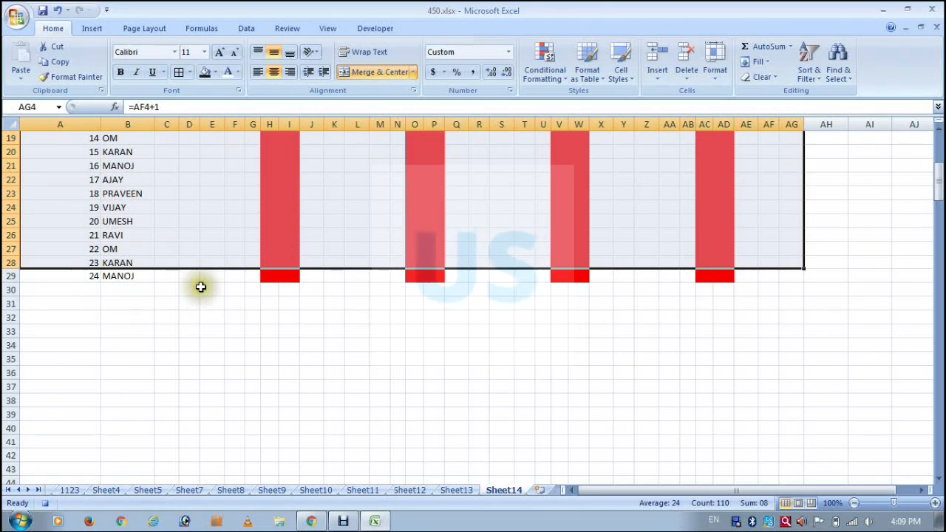
click(501, 249)
scroll(460, 287, up, 6)
Select the whole table A4:AG29 and open its detailed border settings.
drag(60, 215, 783, 465)
scroll(788, 456, down, 2)
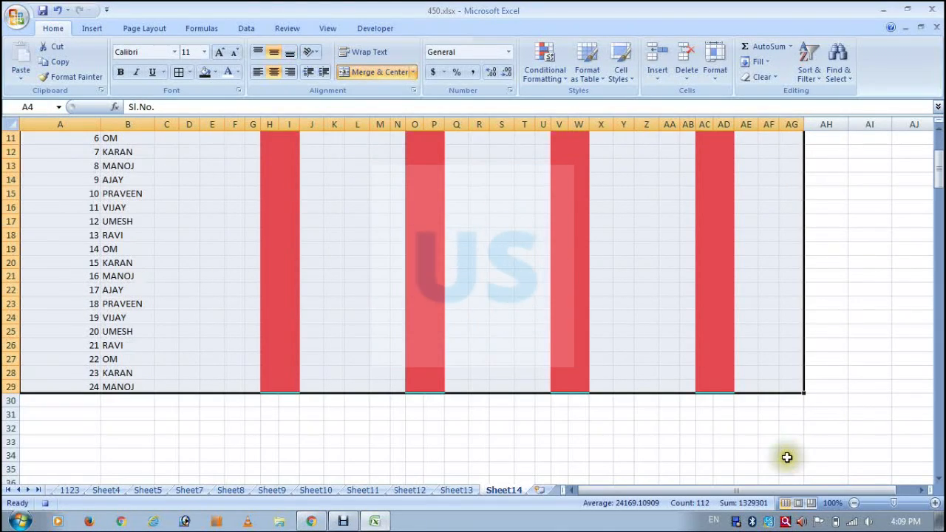
scroll(787, 456, up, 2)
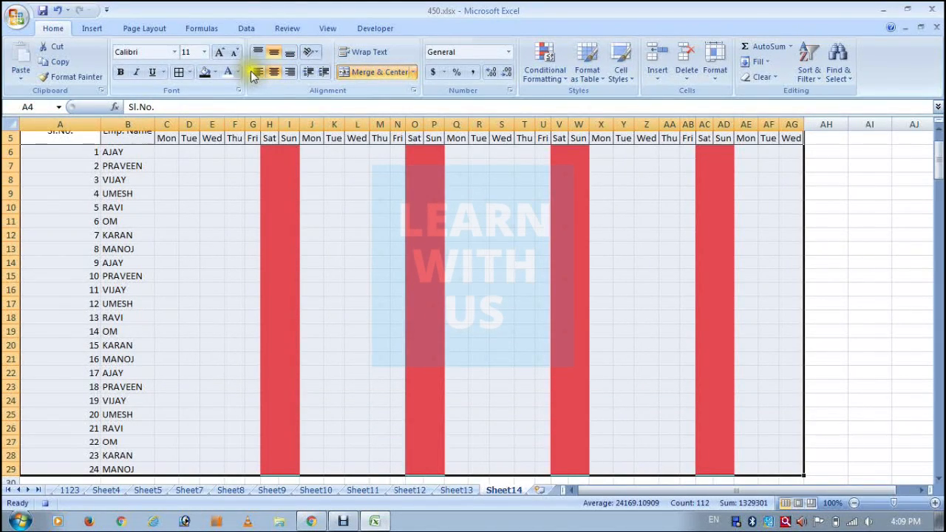
click(188, 72)
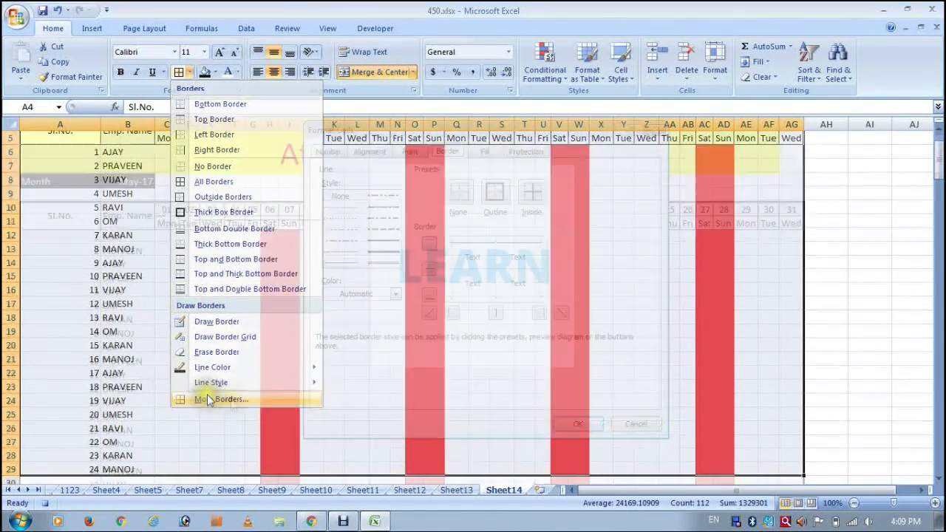
click(208, 400)
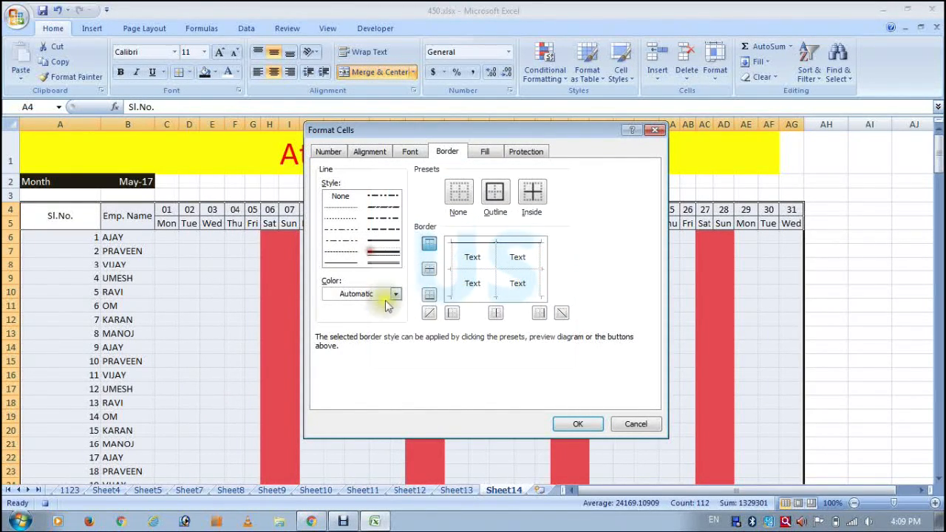
Set light blue outline and inside borders for the selected table.
click(395, 294)
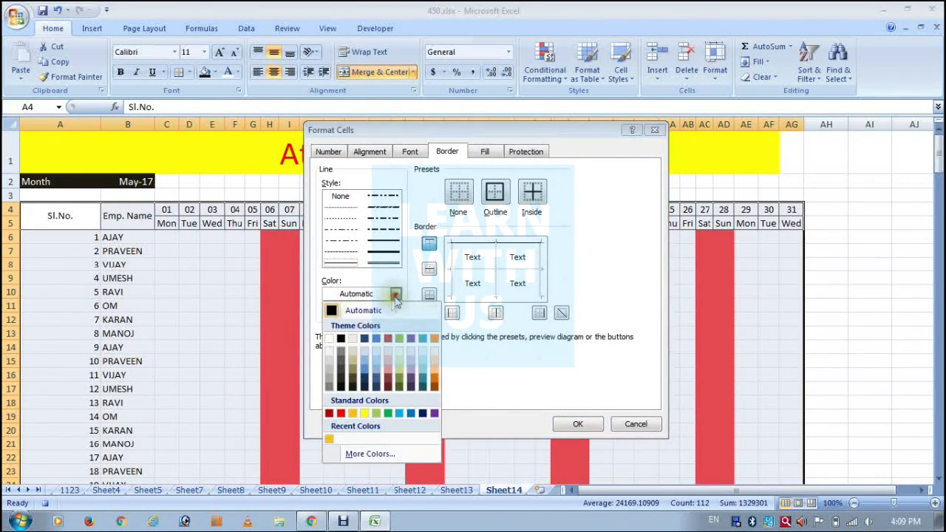
click(365, 352)
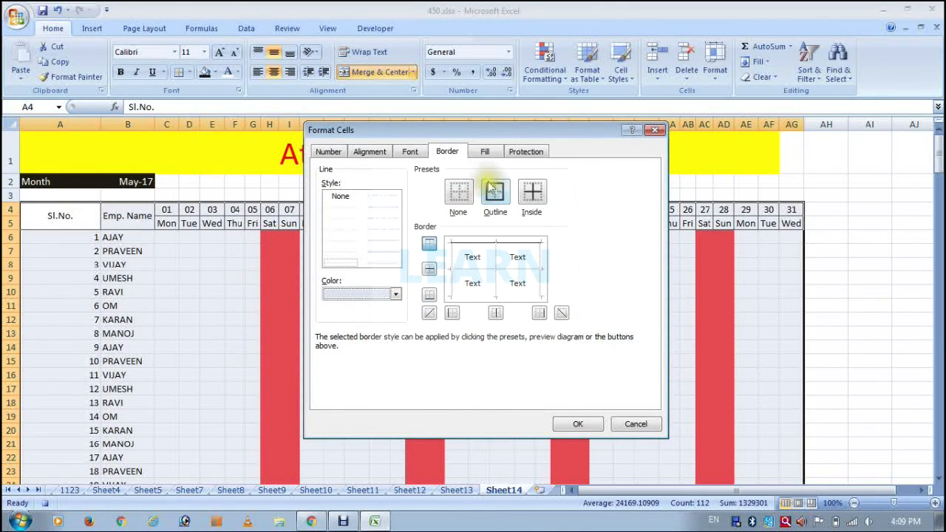
click(526, 193)
click(531, 198)
Apply thin blue outline and inside borders to the table A4:AG29.
click(395, 294)
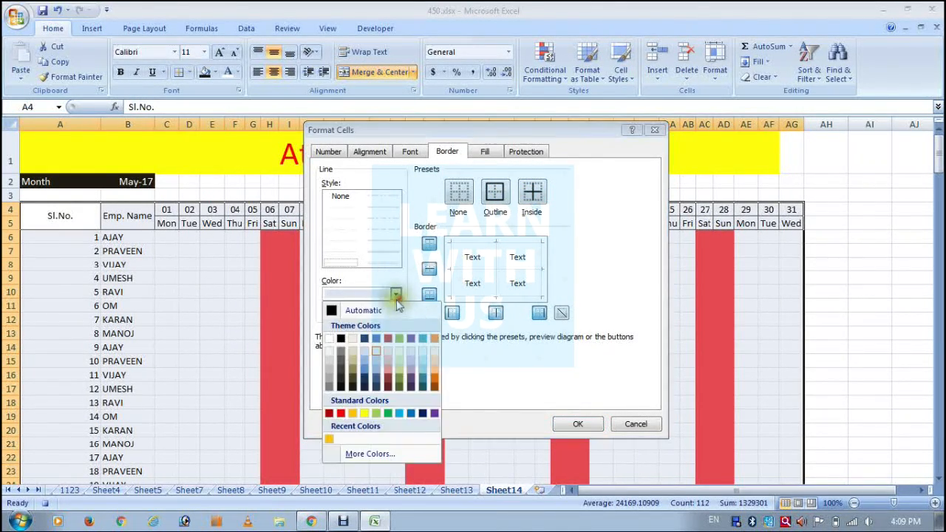
click(377, 340)
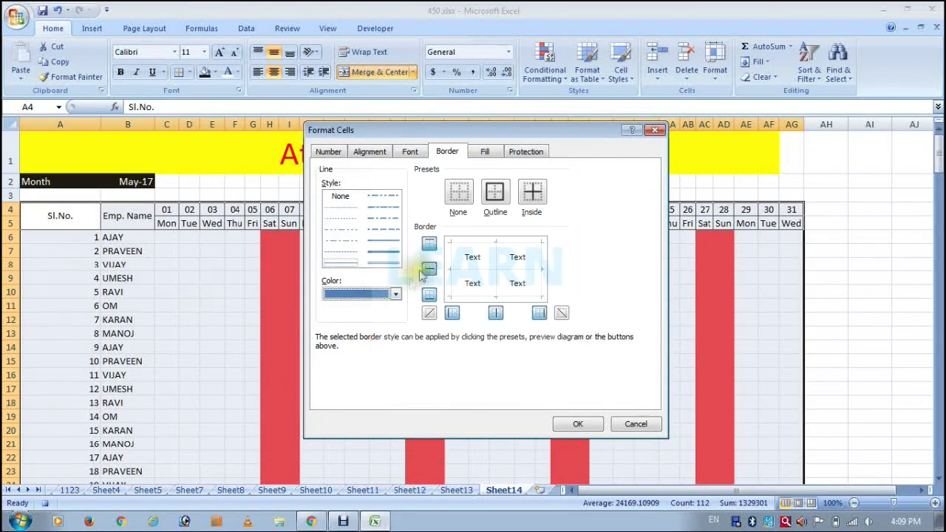
click(493, 198)
click(533, 192)
click(578, 424)
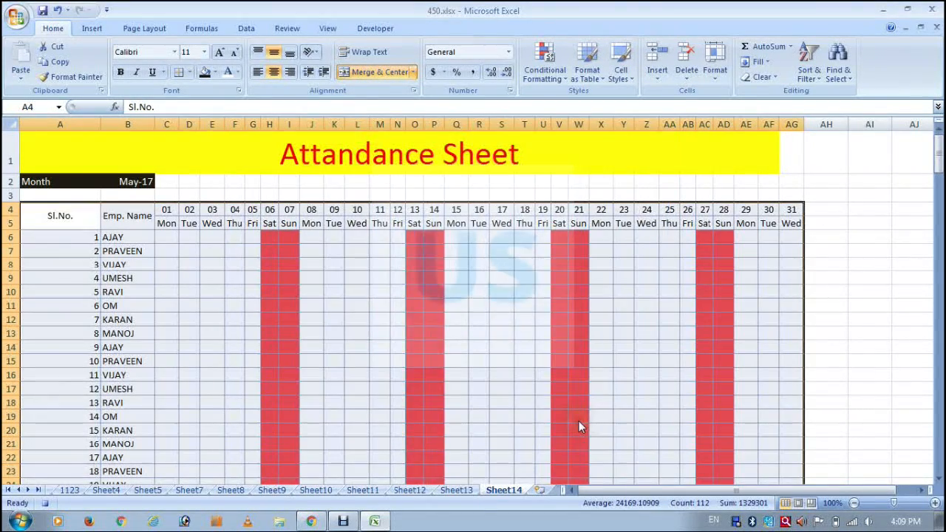
click(448, 288)
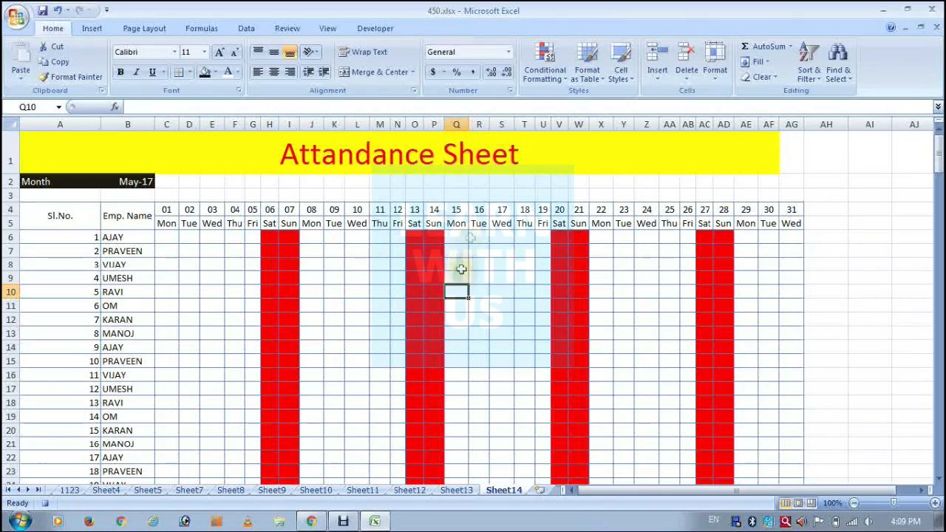
scroll(424, 278, down, 3)
scroll(419, 285, up, 3)
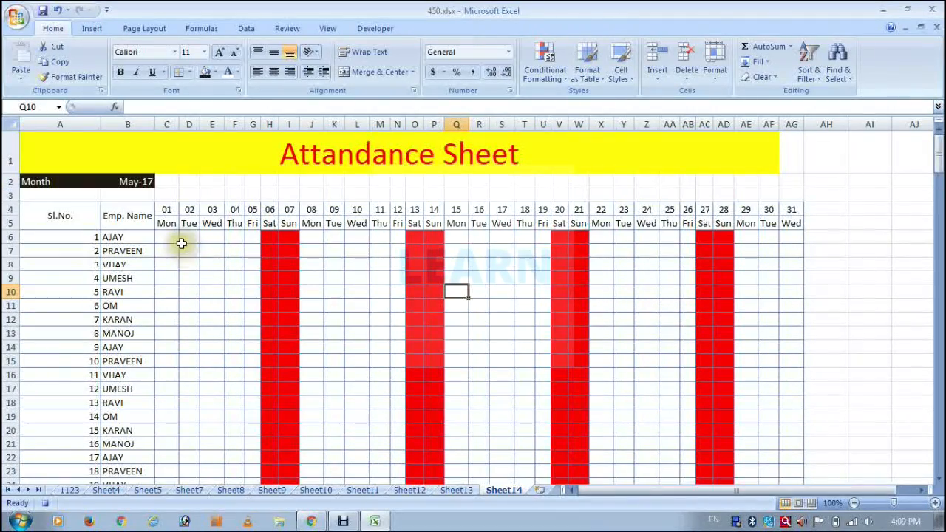
Add a Text That Contains rule to C6:AG29 that formats cells containing P with a light green fill.
drag(163, 235, 787, 430)
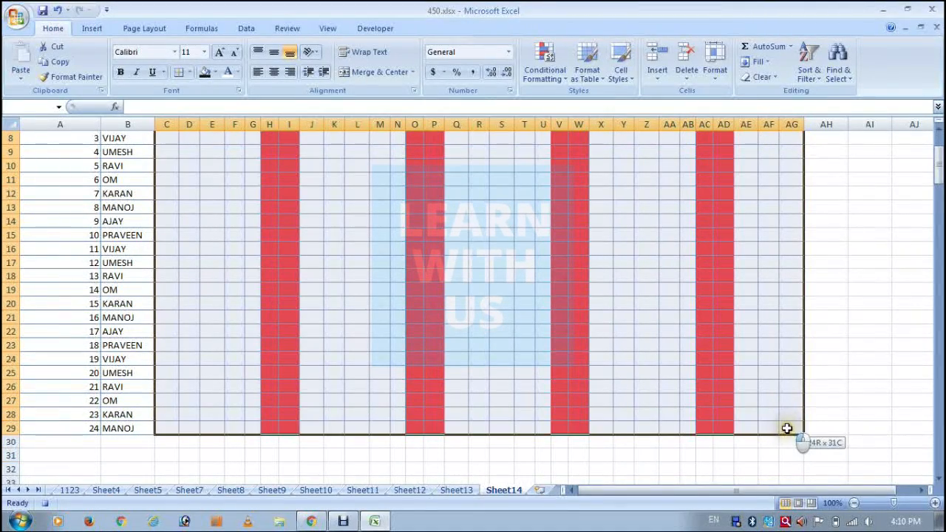
scroll(374, 359, up, 3)
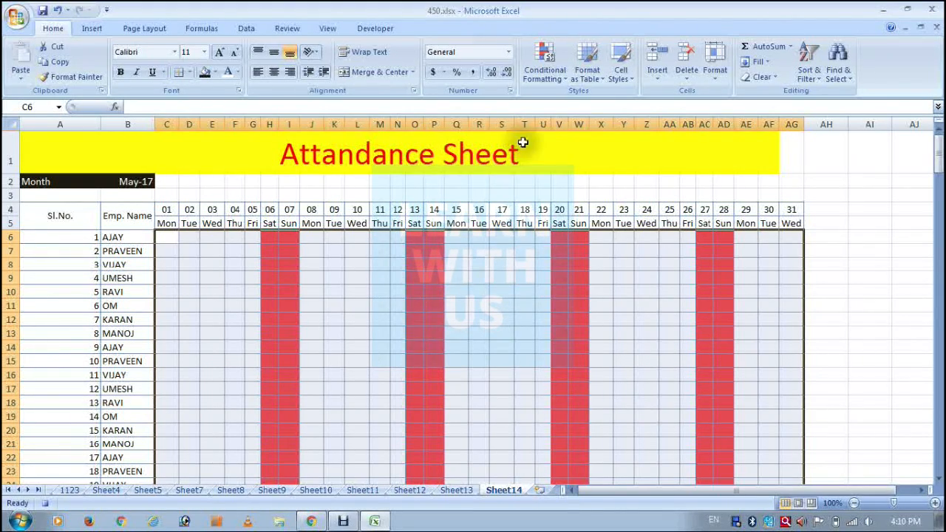
click(551, 68)
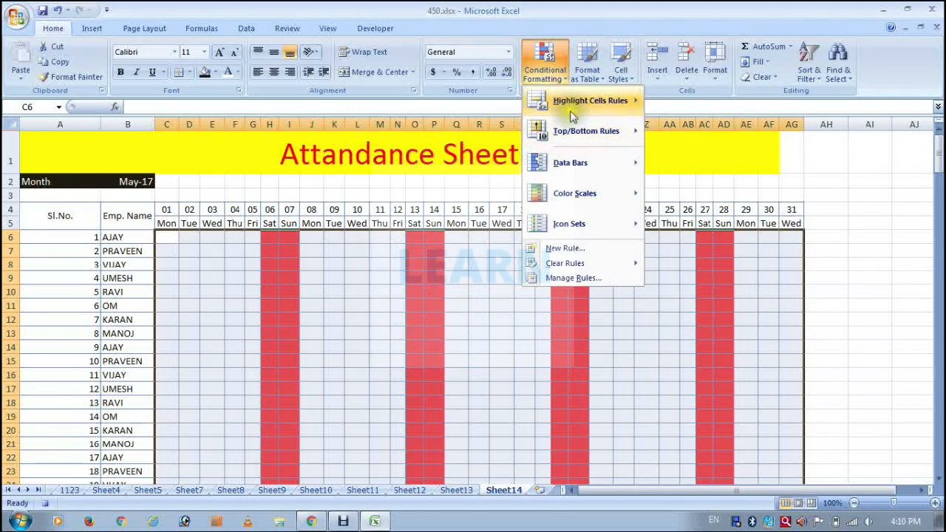
mouse_move(571, 107)
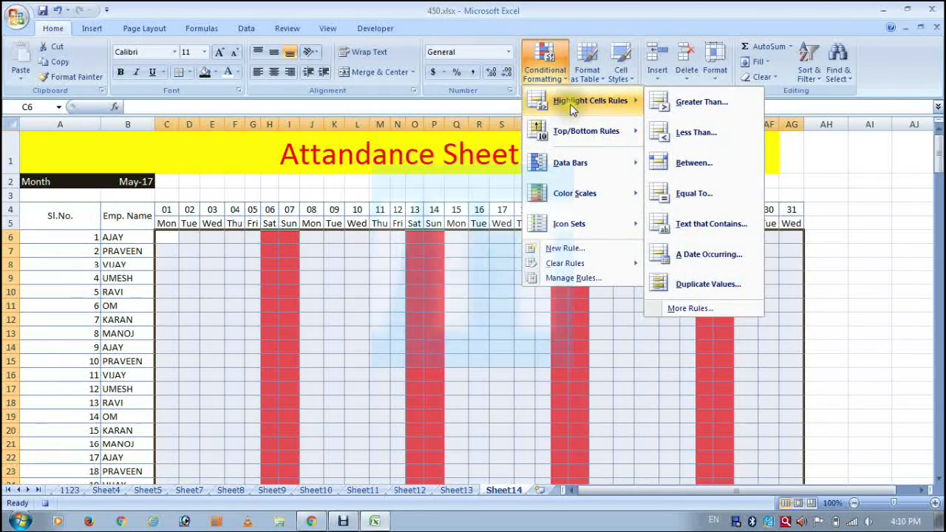
click(708, 225)
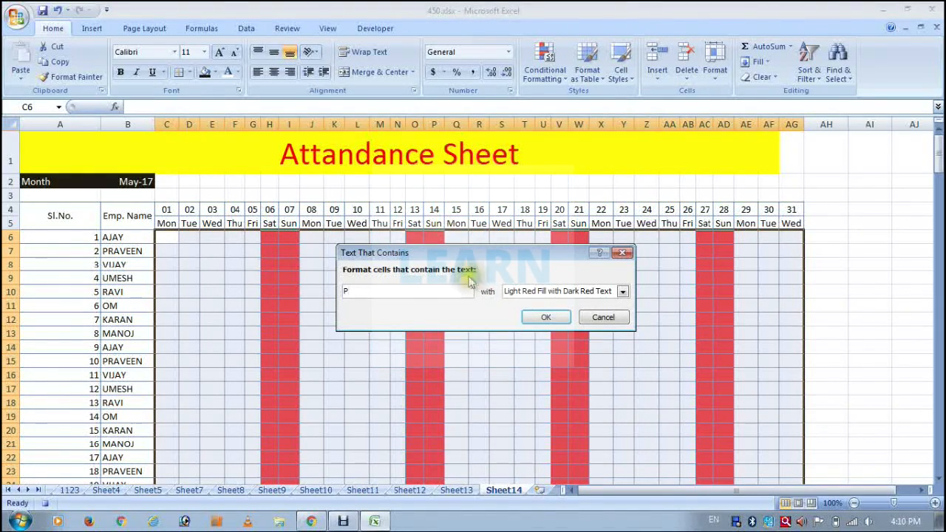
click(544, 292)
click(546, 363)
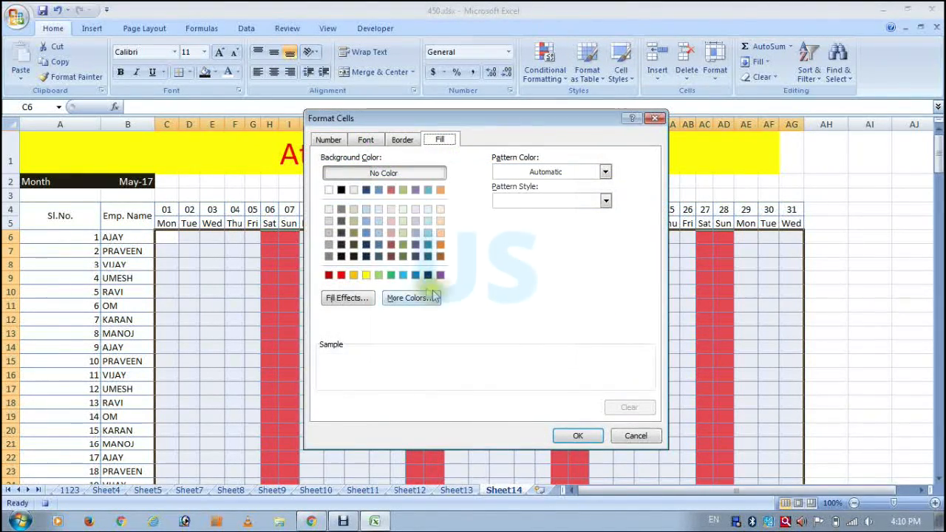
click(380, 278)
click(571, 435)
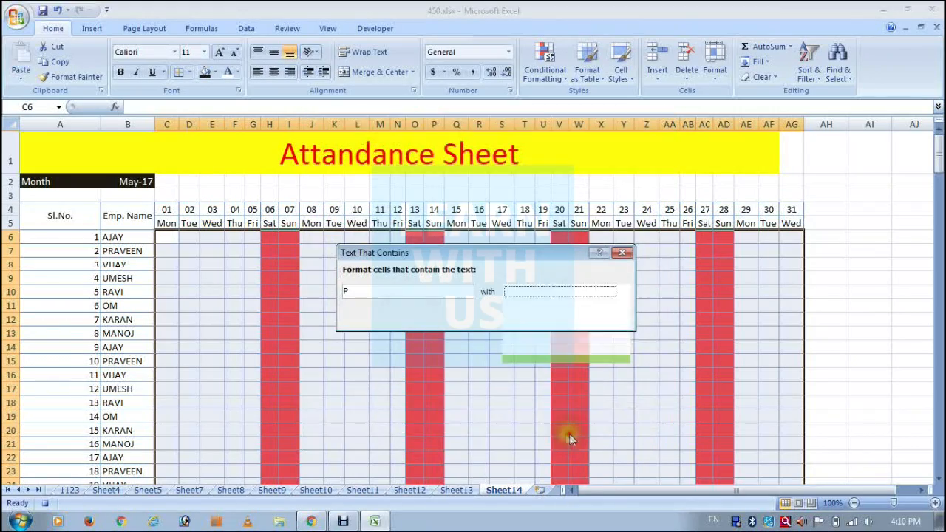
click(545, 318)
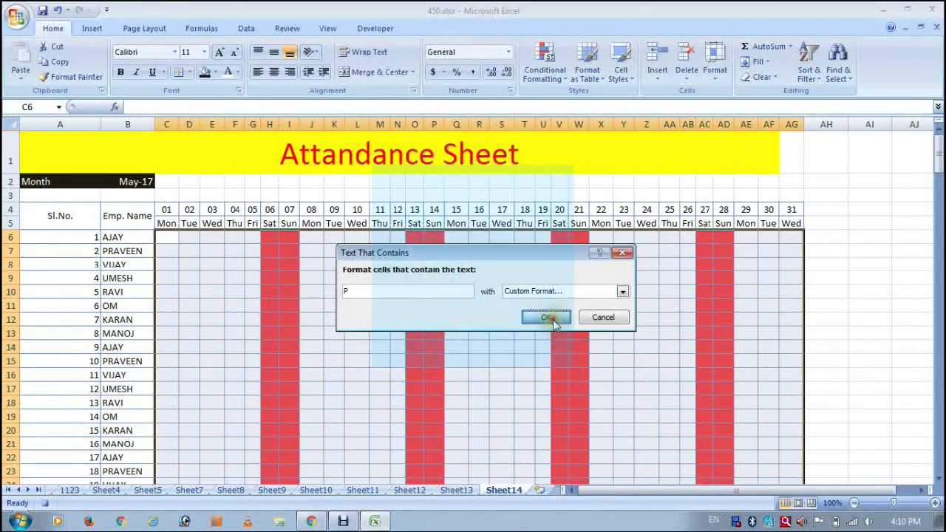
Add a Text That Contains rule to the attendance grid that formats cells containing A with a dark blue fill.
click(533, 74)
mouse_move(637, 105)
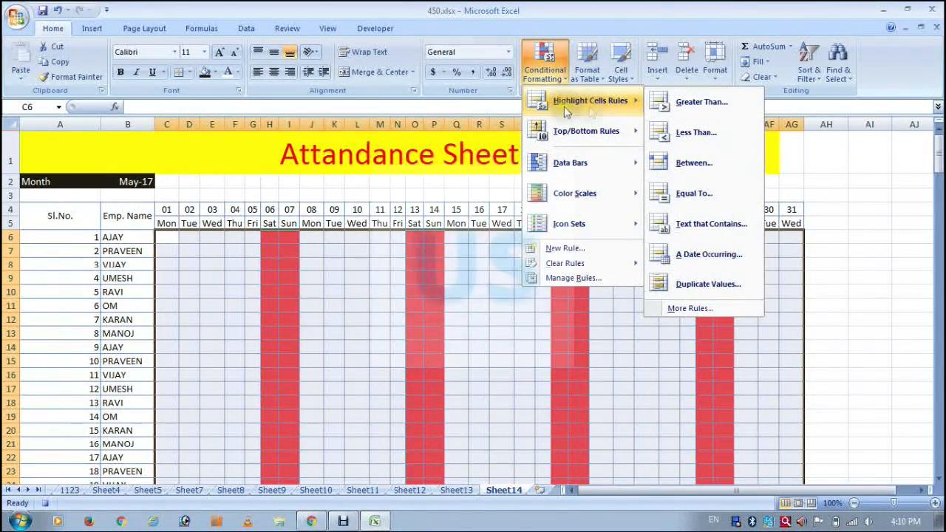
click(694, 226)
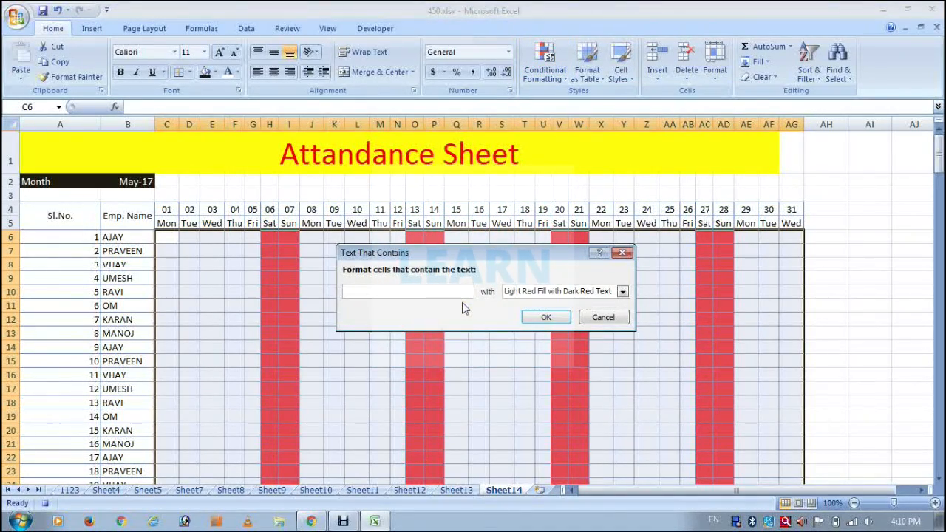
text(A)
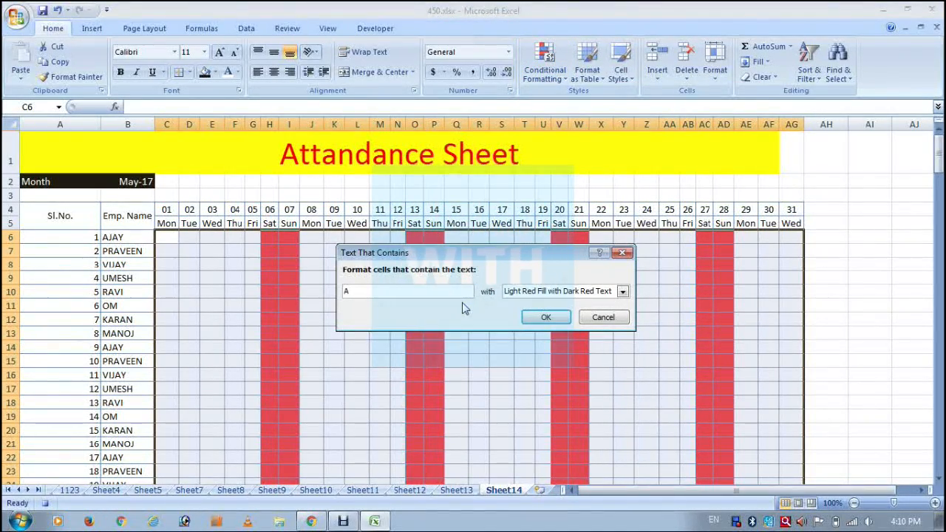
click(569, 291)
click(563, 359)
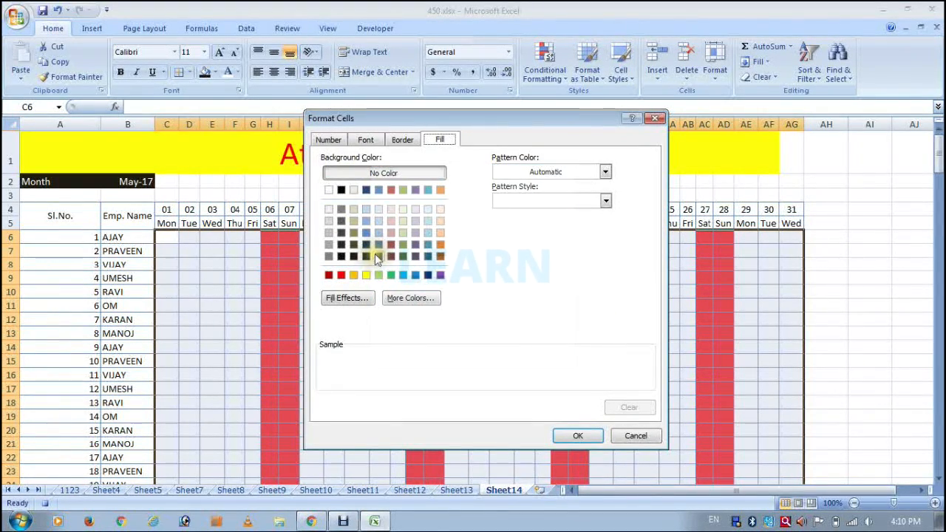
click(366, 245)
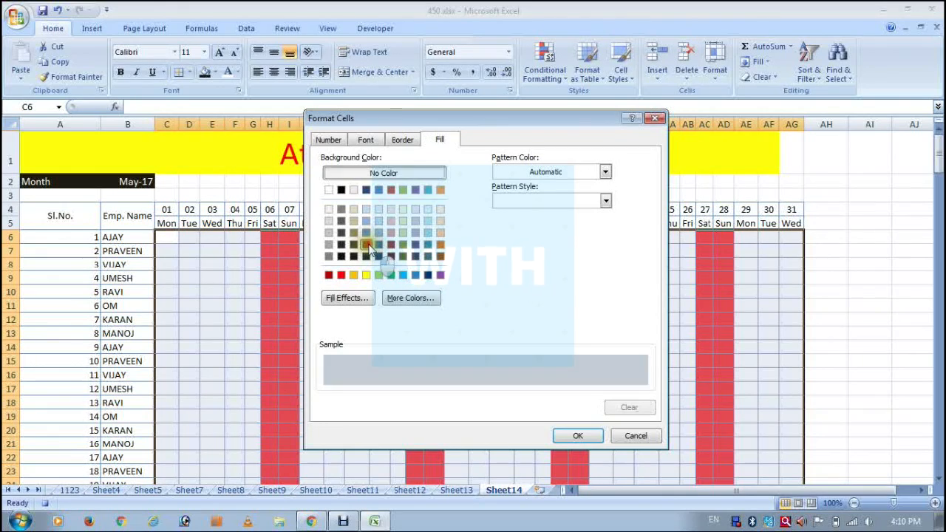
click(574, 440)
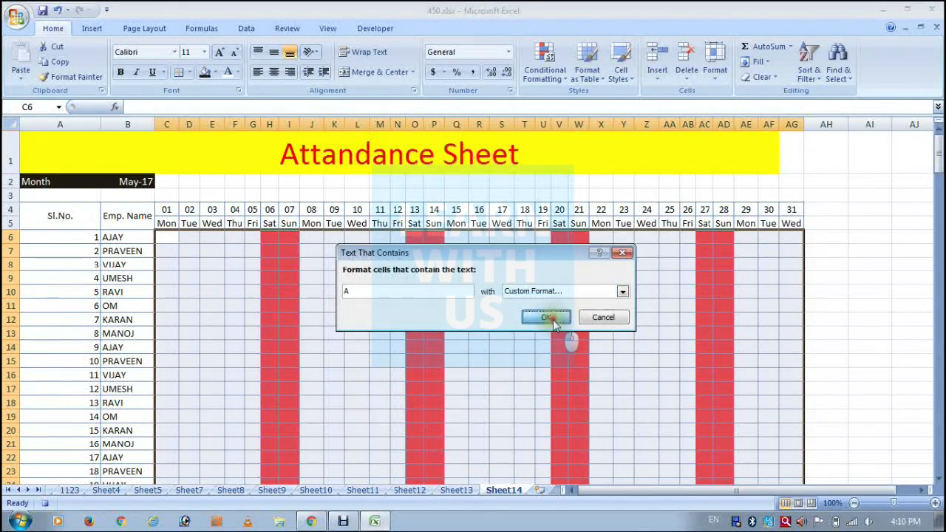
click(547, 317)
Add a Text That Contains rule to the grid that gives cells containing H a horizontal two-color gradient from light green to blue.
click(544, 74)
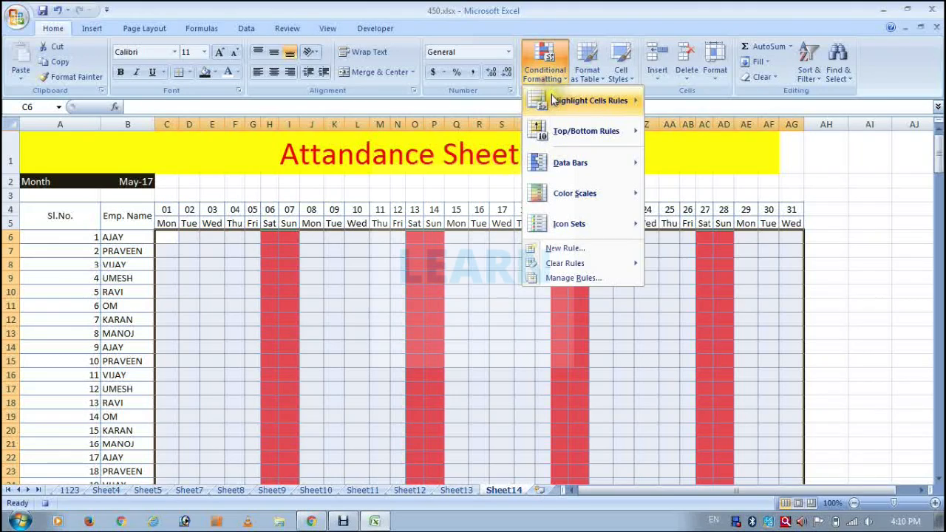
mouse_move(552, 100)
click(694, 249)
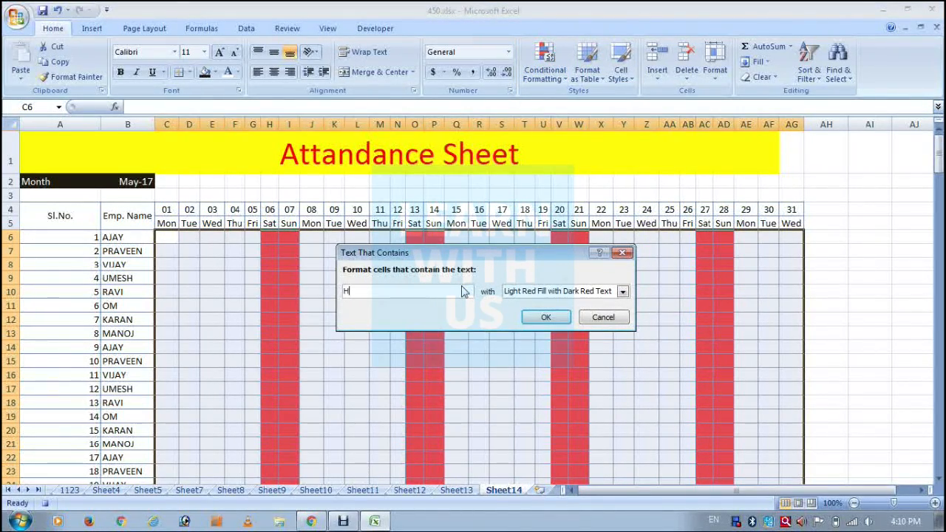
click(622, 291)
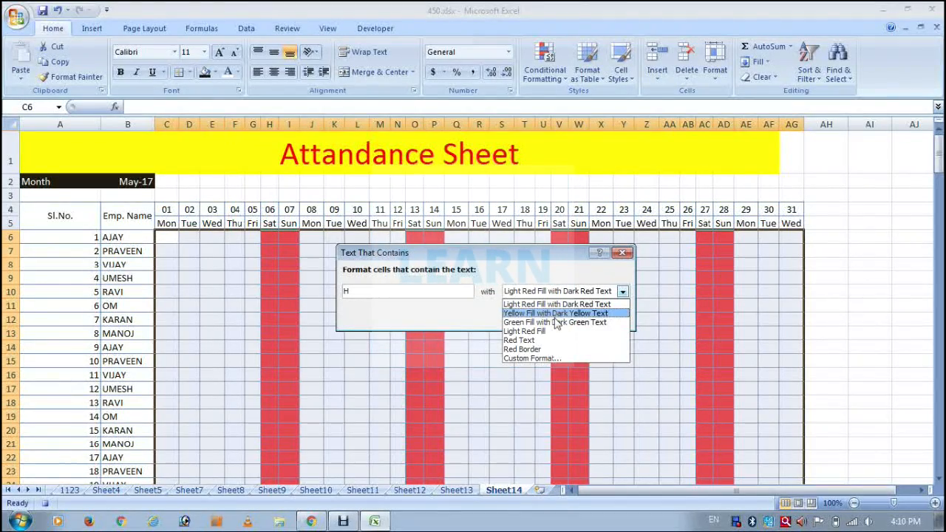
click(538, 357)
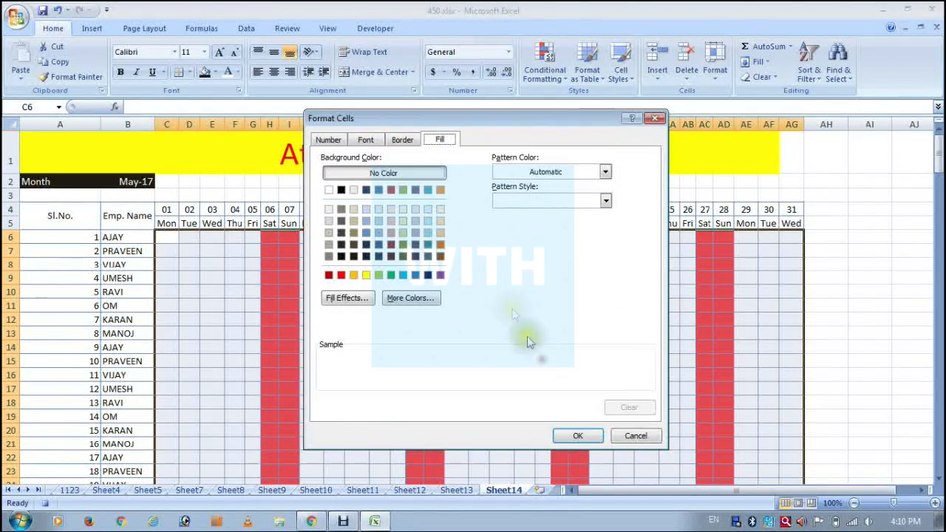
click(347, 299)
click(526, 194)
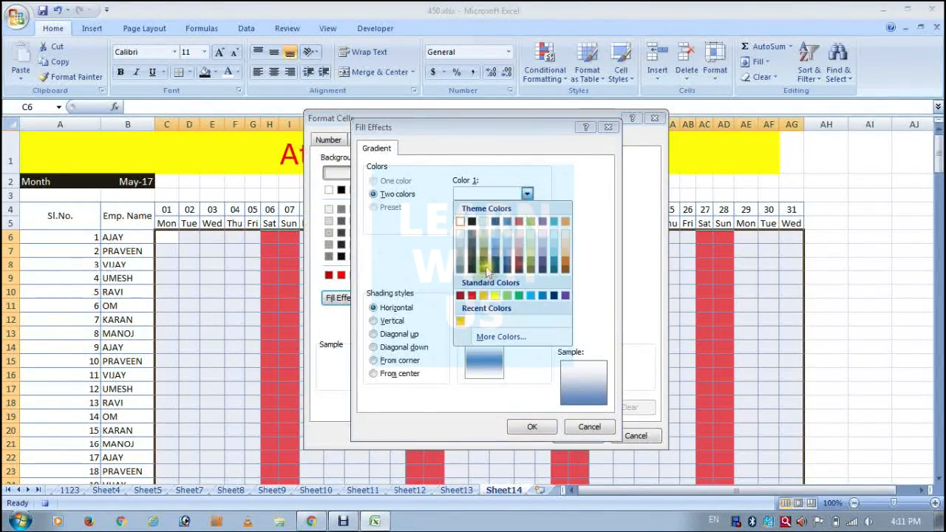
click(506, 294)
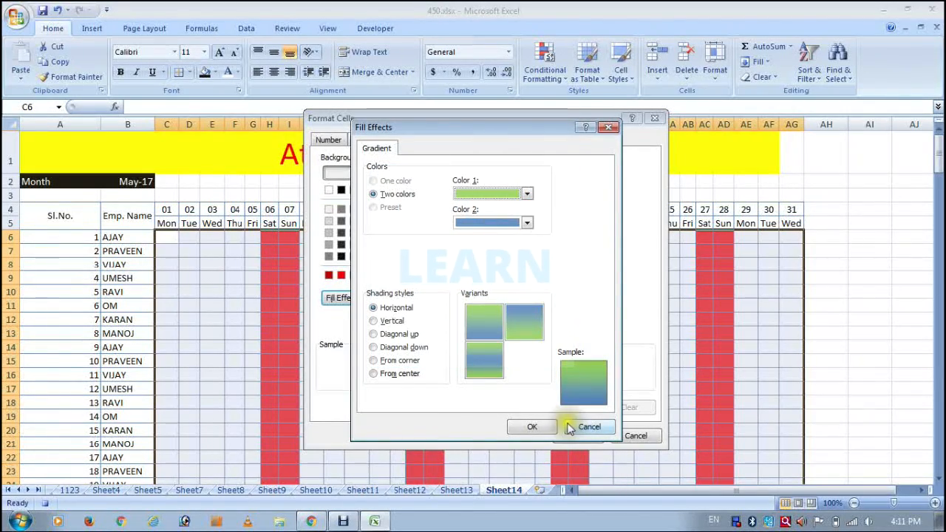
click(536, 429)
click(578, 435)
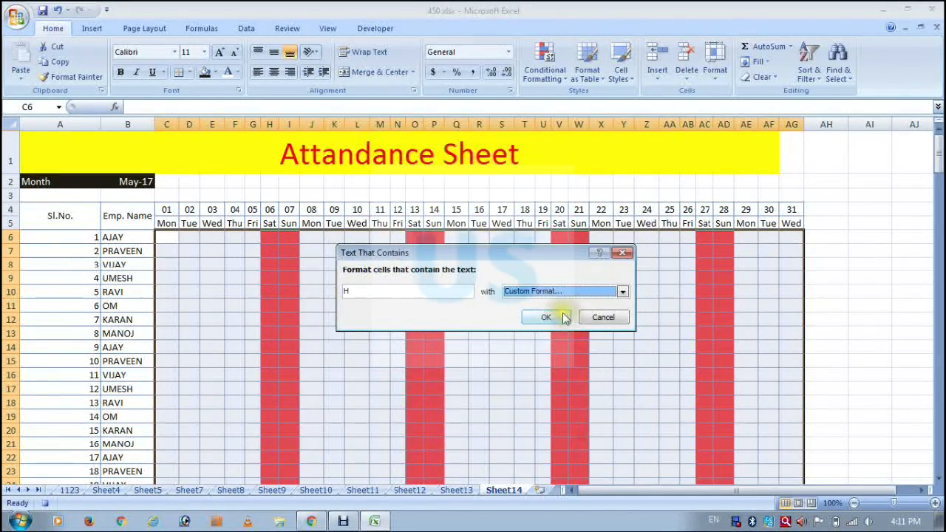
click(559, 314)
Add a Text That Contains rule to the grid that formats cells containing L with Light Red Fill.
click(544, 65)
mouse_move(551, 106)
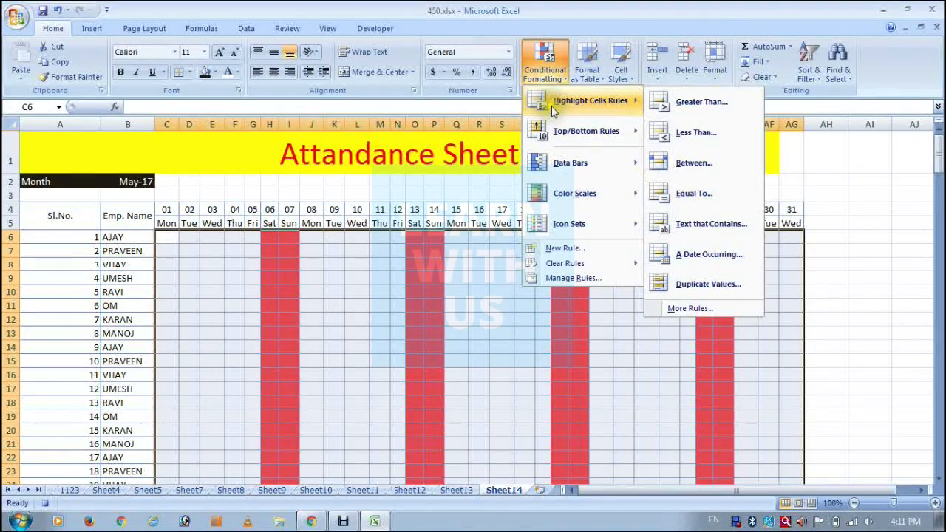
click(709, 223)
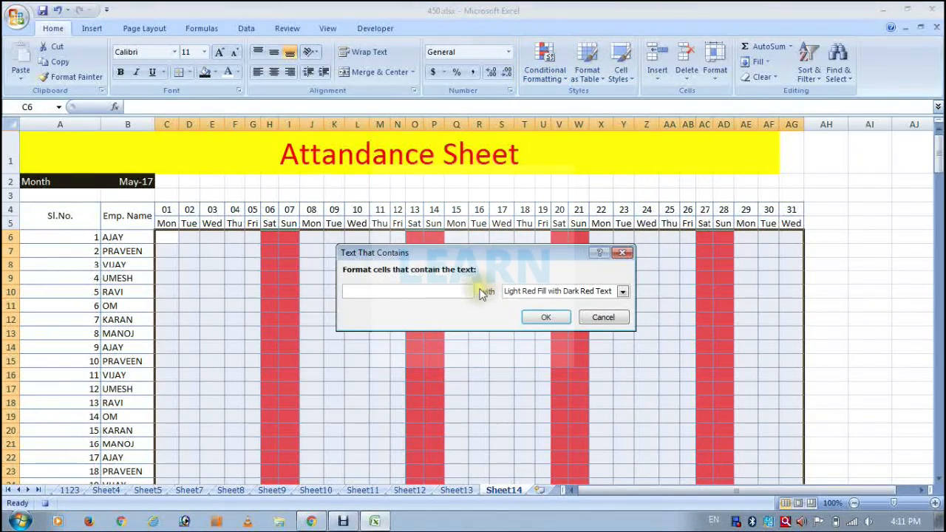
text(L)
click(622, 291)
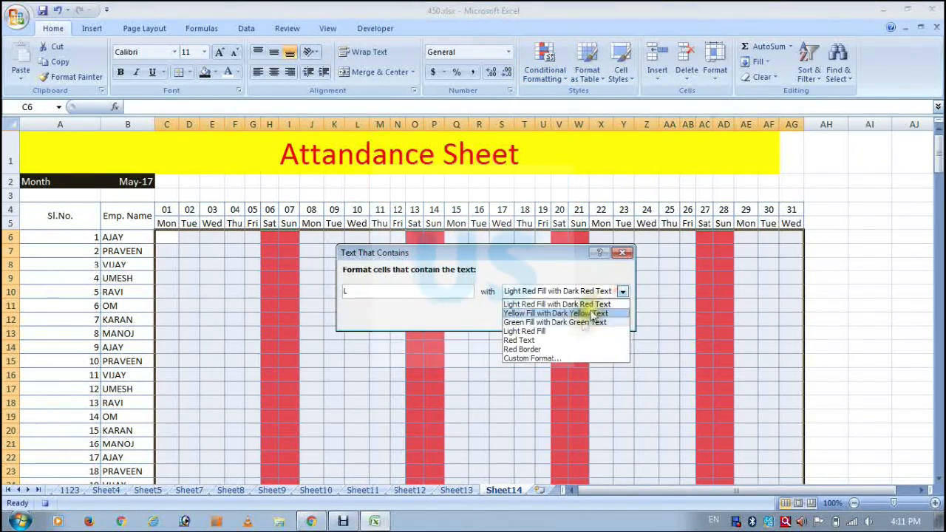
click(560, 332)
click(546, 317)
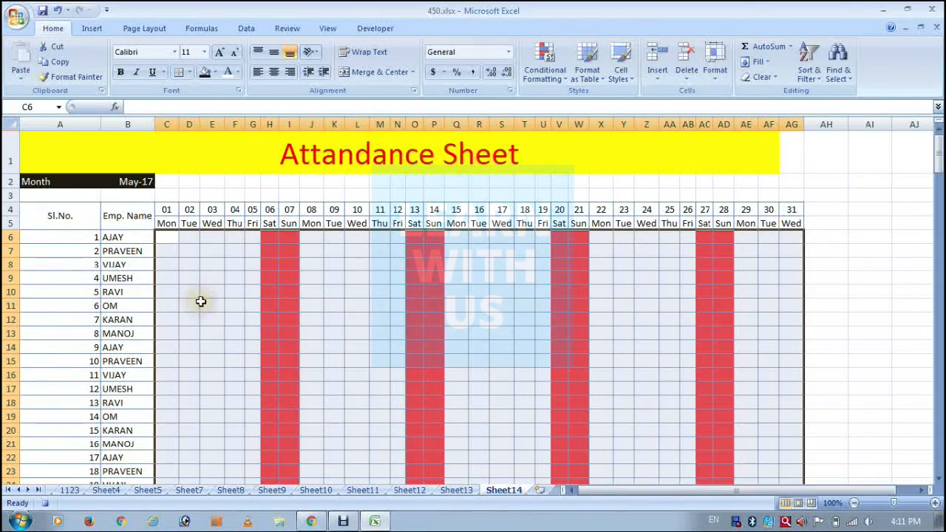
scroll(454, 324, down, 3)
scroll(477, 296, up, 3)
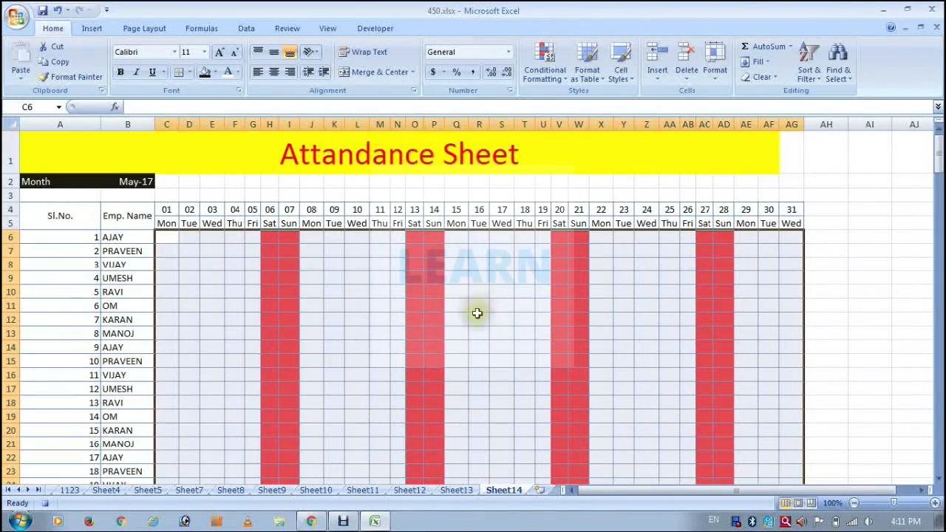
click(189, 275)
scroll(181, 291, down, 2)
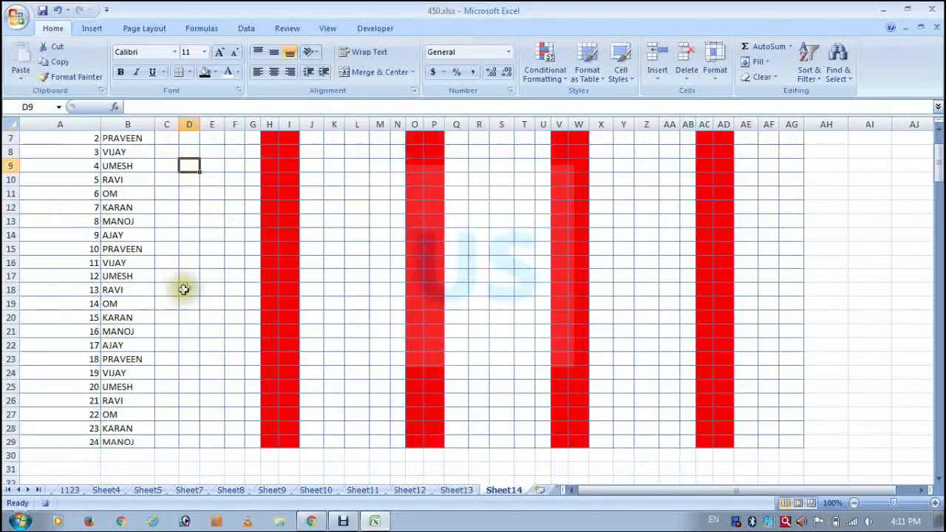
scroll(147, 277, up, 2)
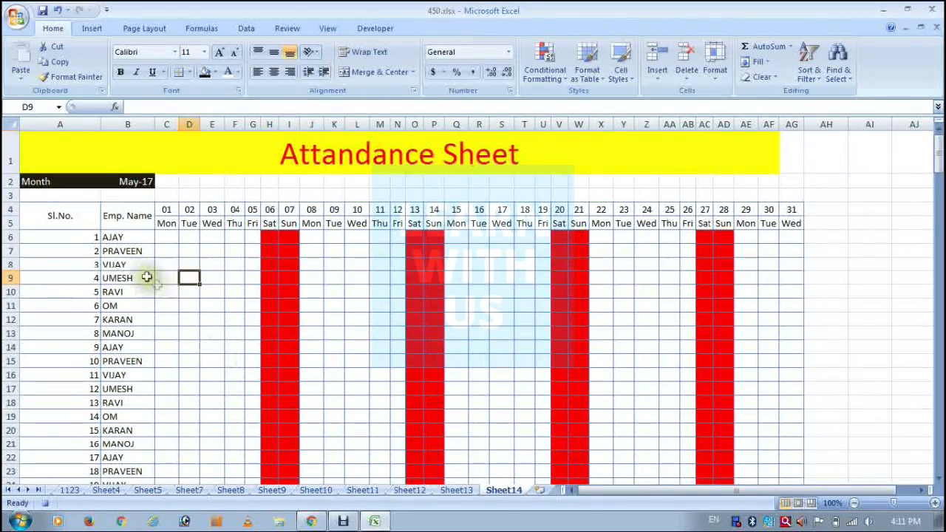
Center the contents of column A horizontally.
click(62, 124)
click(280, 75)
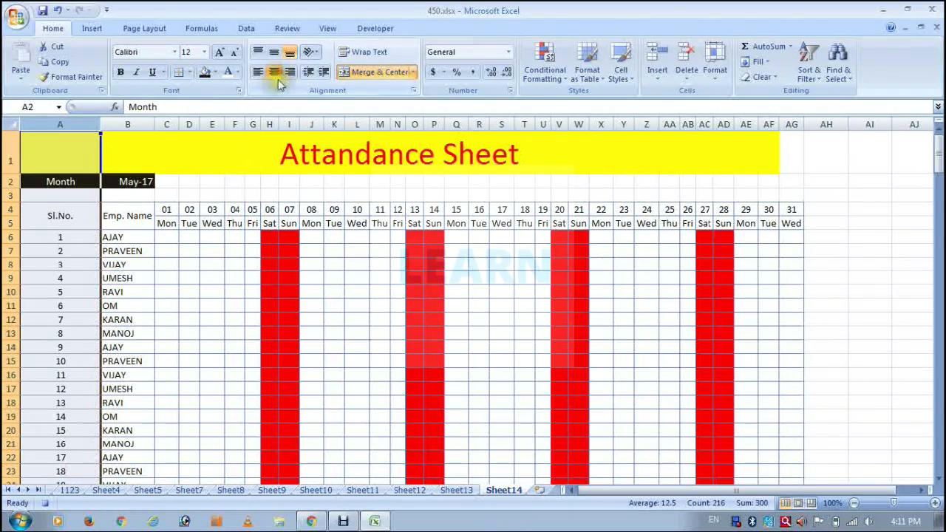
click(120, 273)
Make the header rows A4:AG5 bold, italic and underlined.
drag(52, 210, 802, 218)
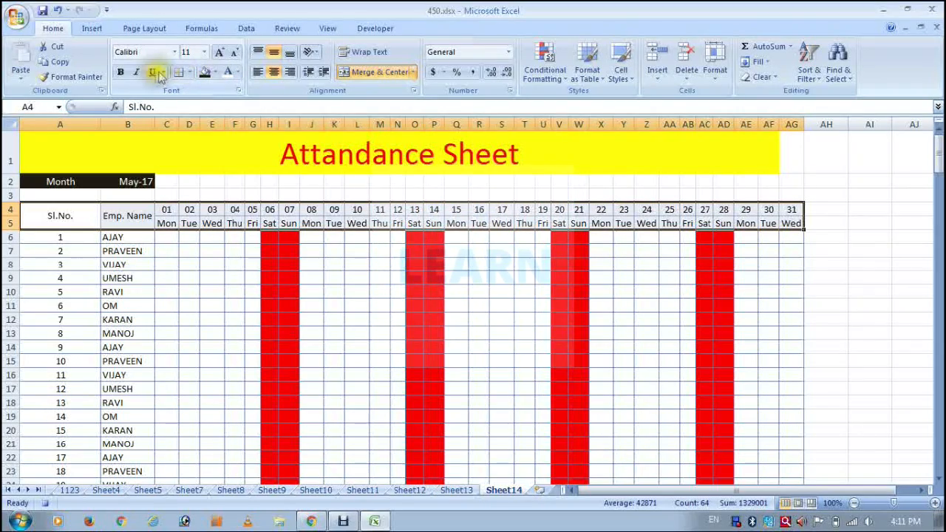
click(124, 78)
click(136, 76)
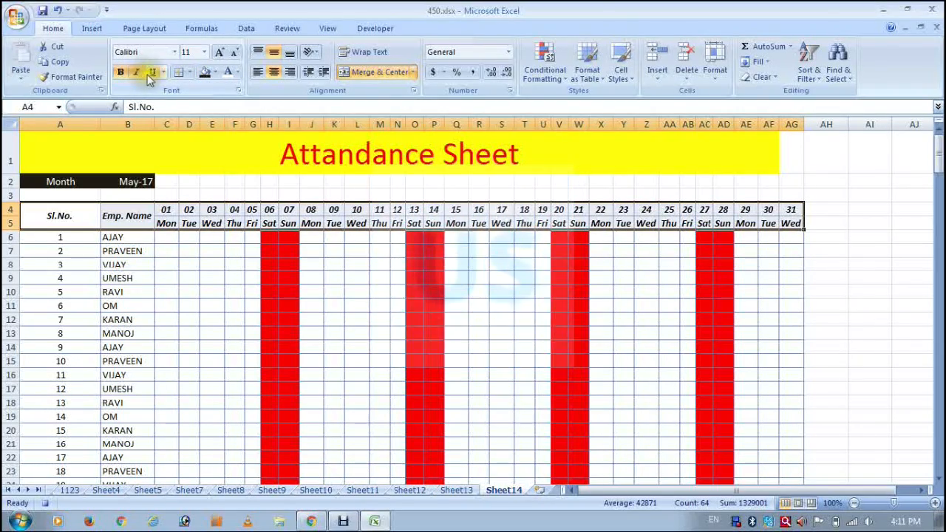
click(151, 76)
click(429, 256)
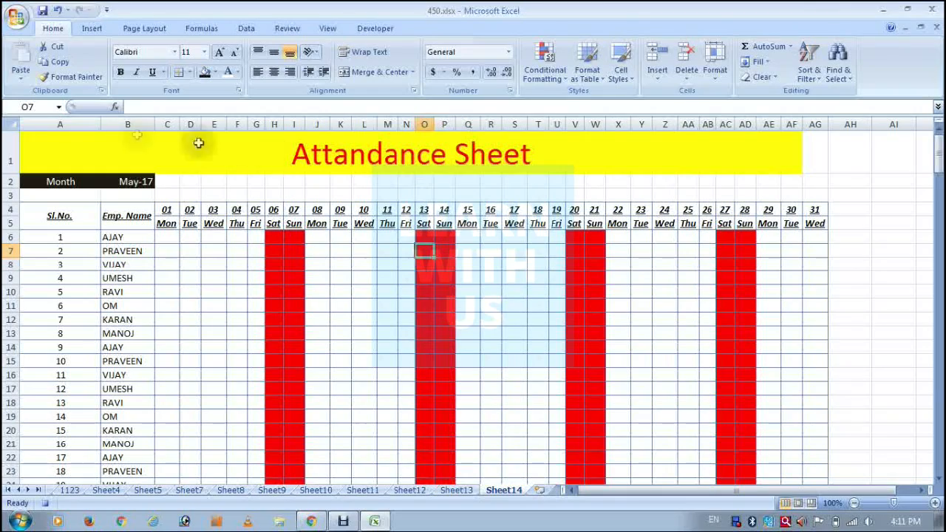
Extend the merged and centered Attandance Sheet title across A1:AG1.
drag(30, 148, 807, 152)
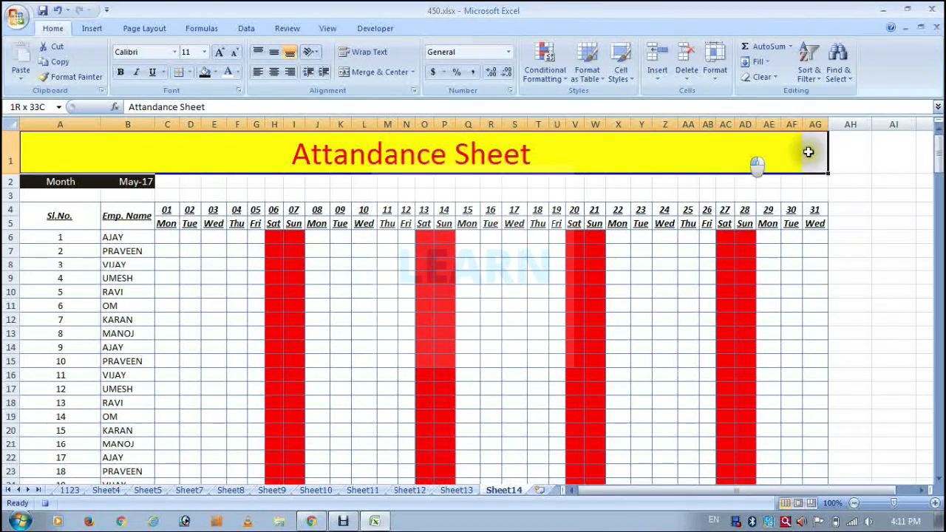
click(363, 73)
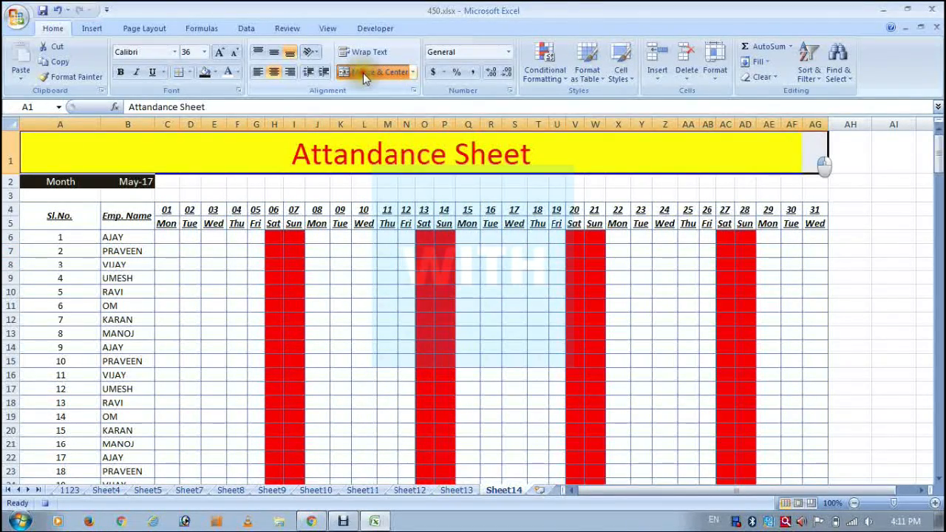
click(236, 194)
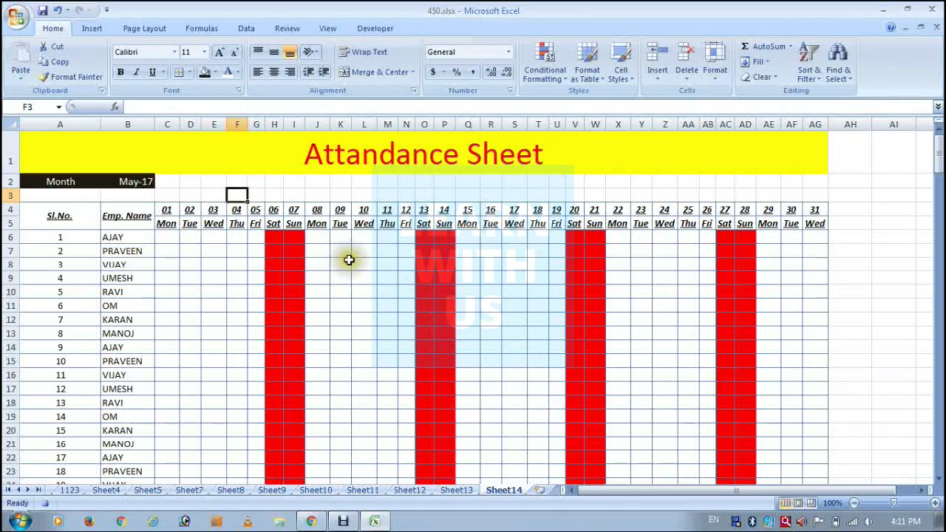
Stop recording the macro that builds the attendance sheet.
scroll(349, 259, down, 1)
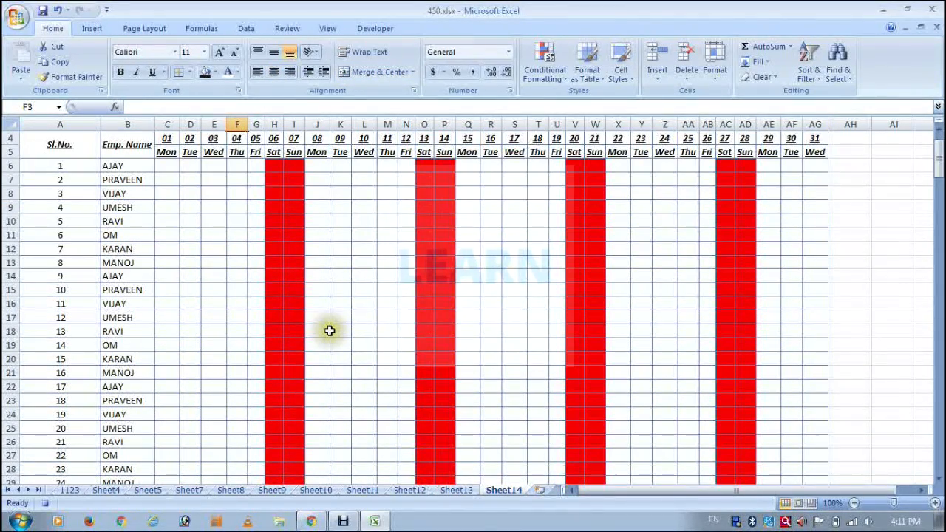
scroll(330, 331, up, 1)
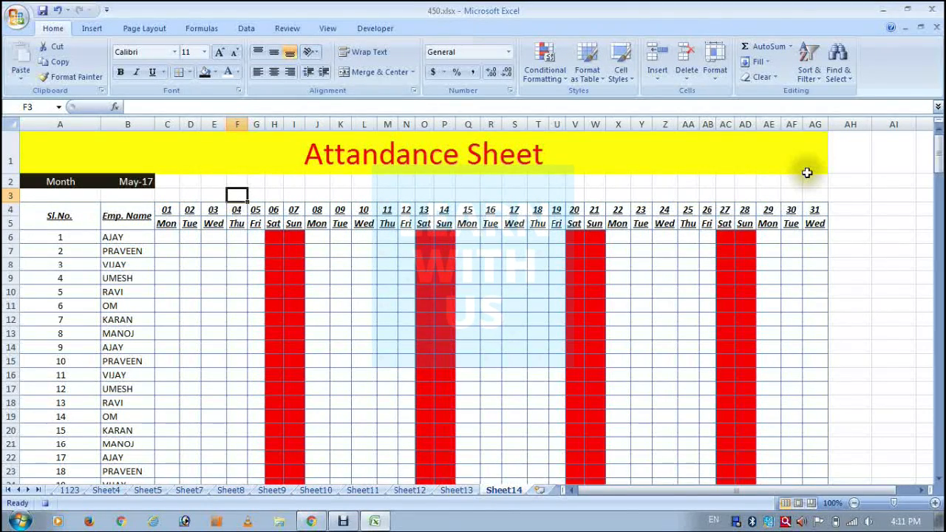
click(327, 28)
click(773, 63)
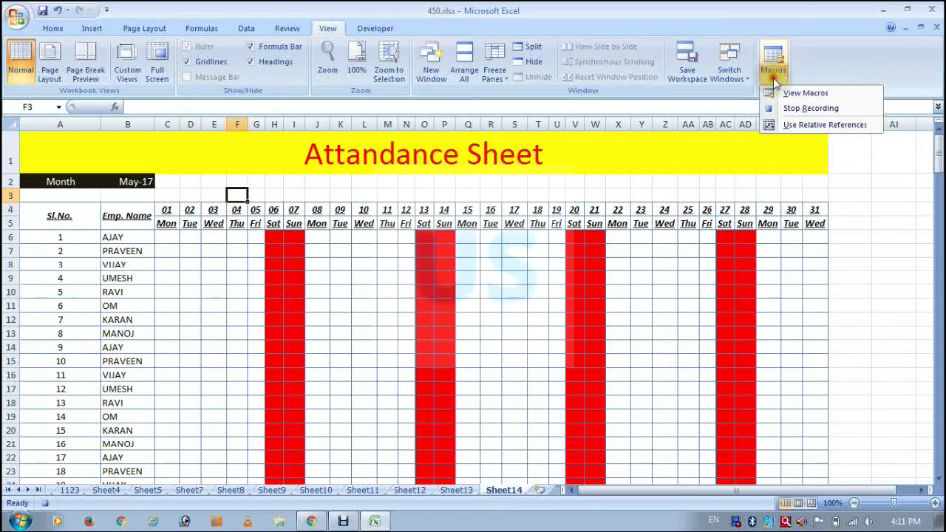
click(811, 108)
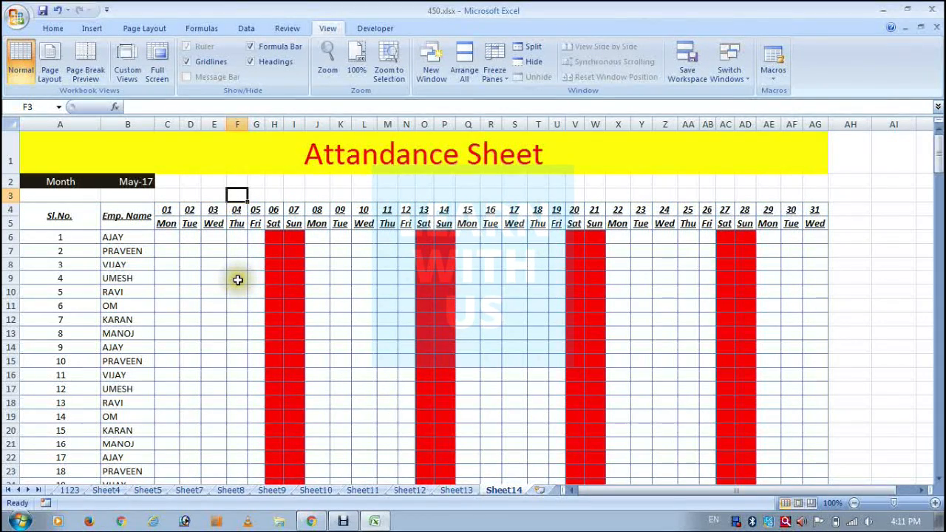
key(Left)
key(Left)
key(Left)
key(Left)
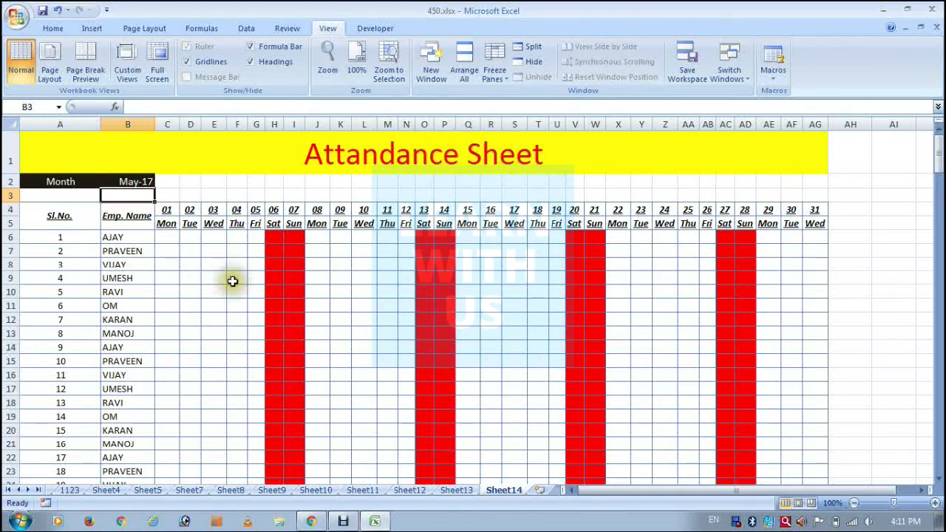
Add a new blank worksheet and run the recorded macro named first on it.
click(539, 491)
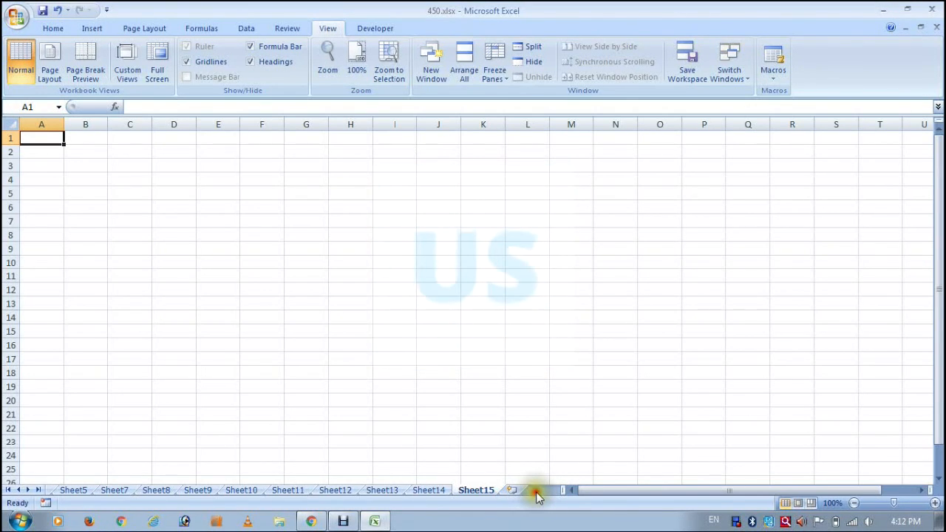
key(alt+F8)
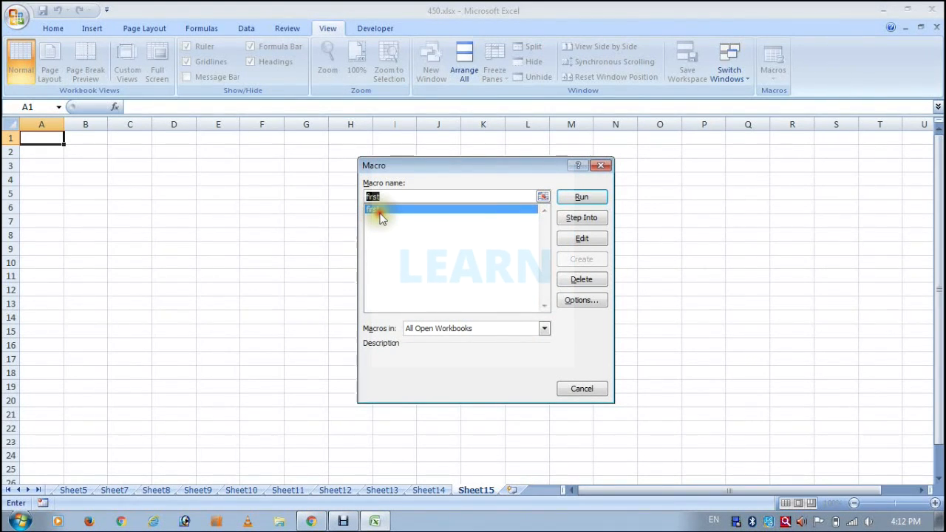
double_click(378, 210)
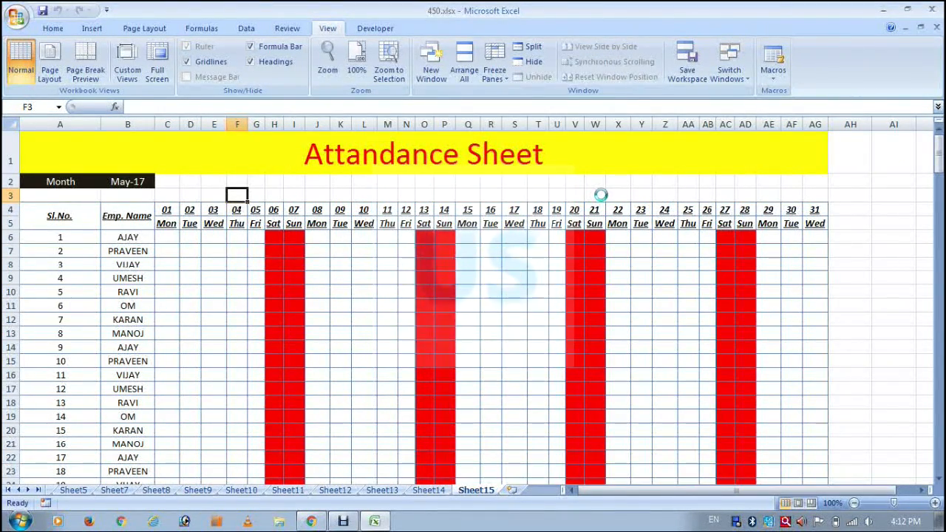
Change the month date in cell B2 of the generated attendance sheet to 01-06-2017.
click(130, 184)
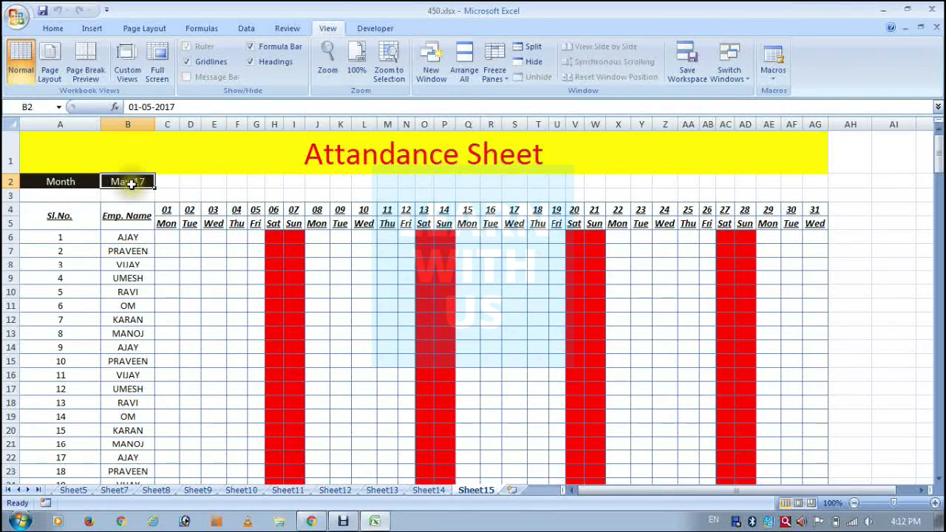
double_click(130, 184)
key(BackSpace)
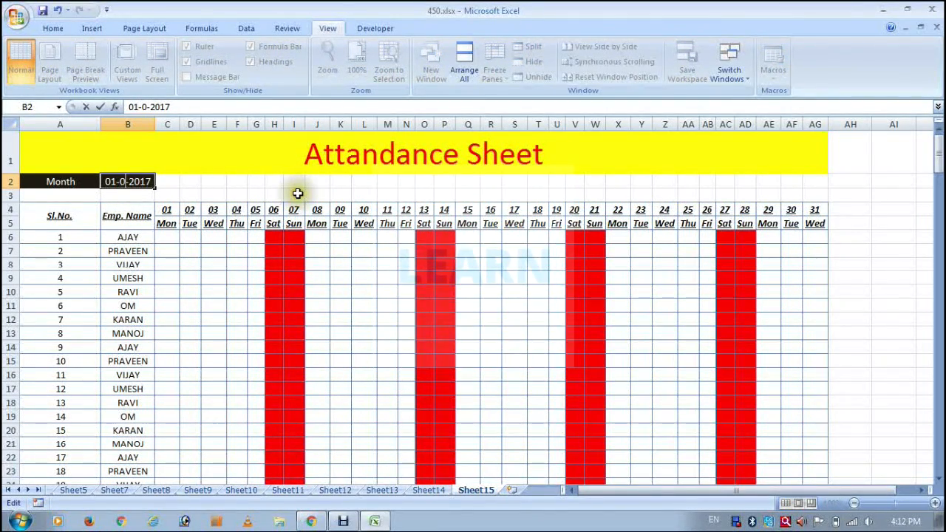
text(6)
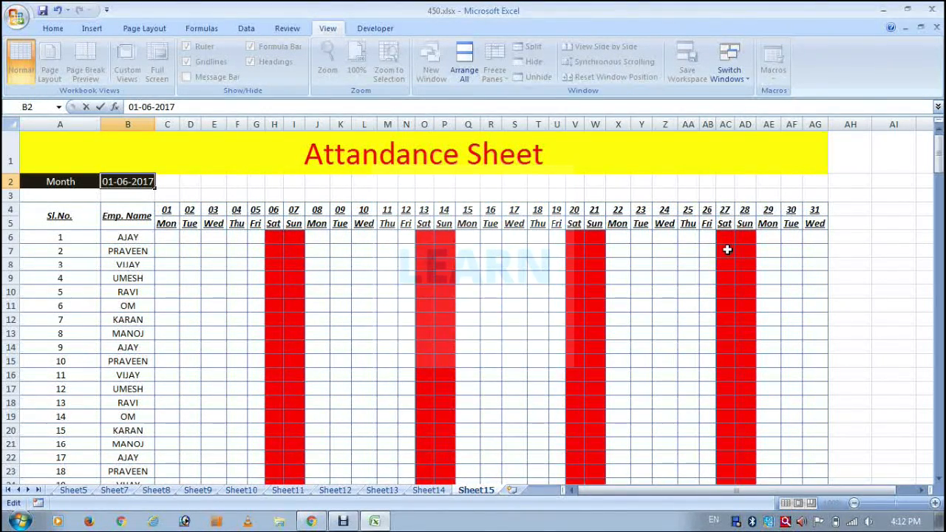
key(Return)
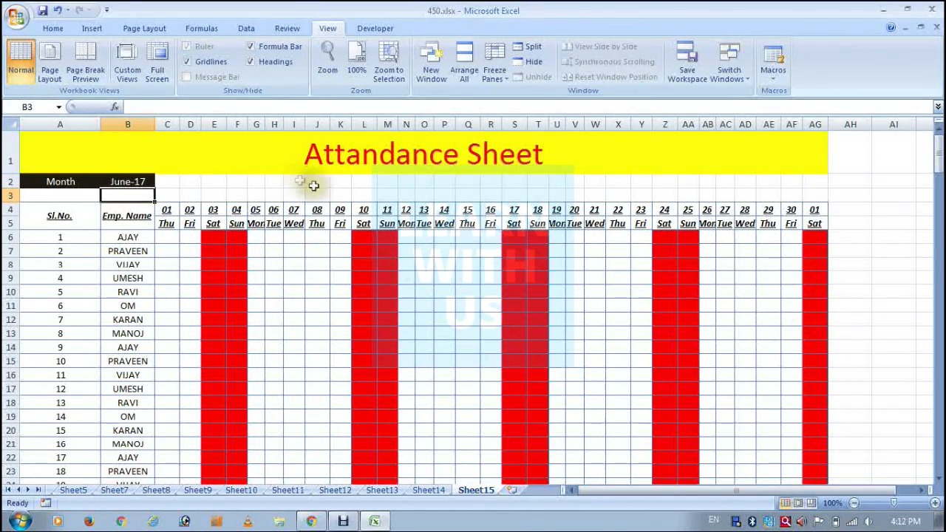
Set the month date in cell B2 to 01-07-2017.
double_click(122, 182)
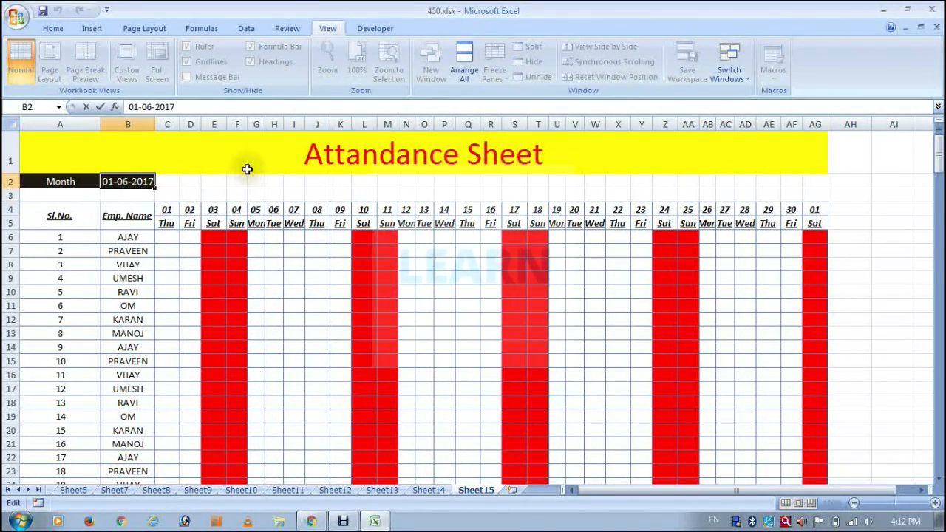
key(Delete)
text(7)
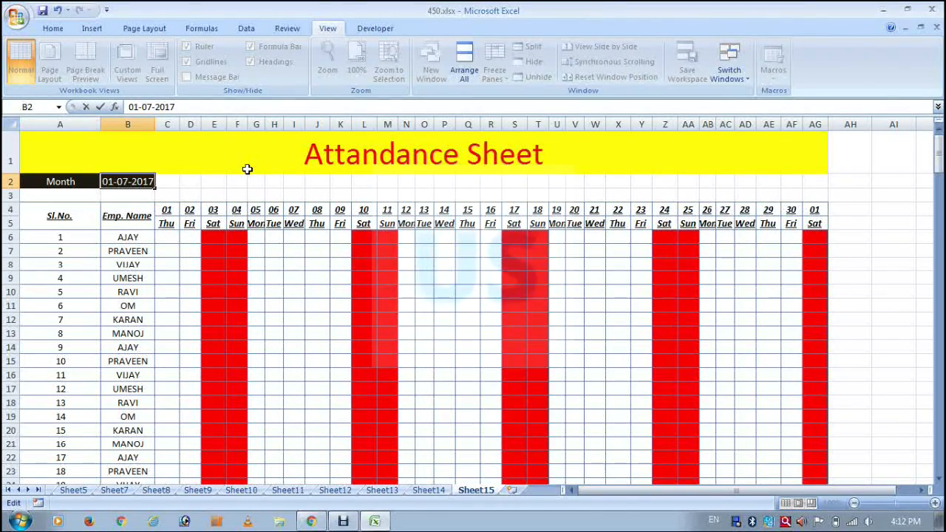
key(Return)
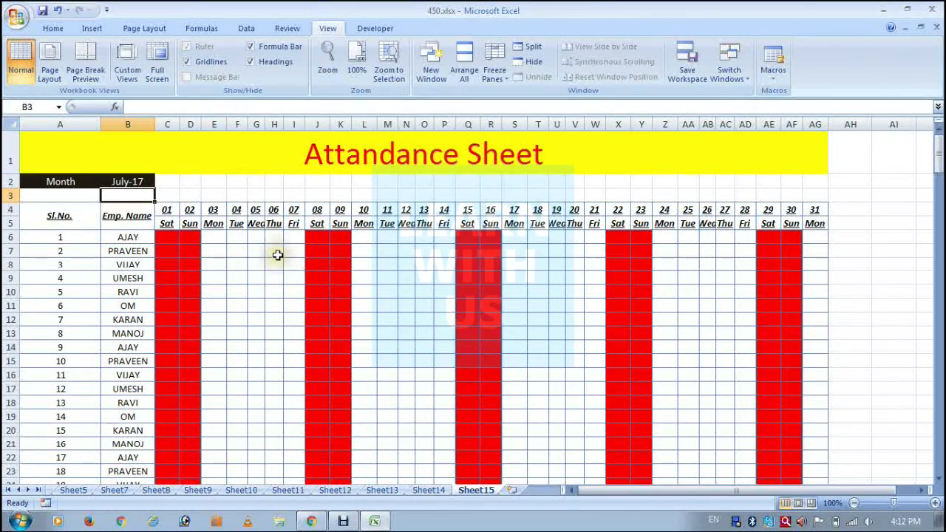